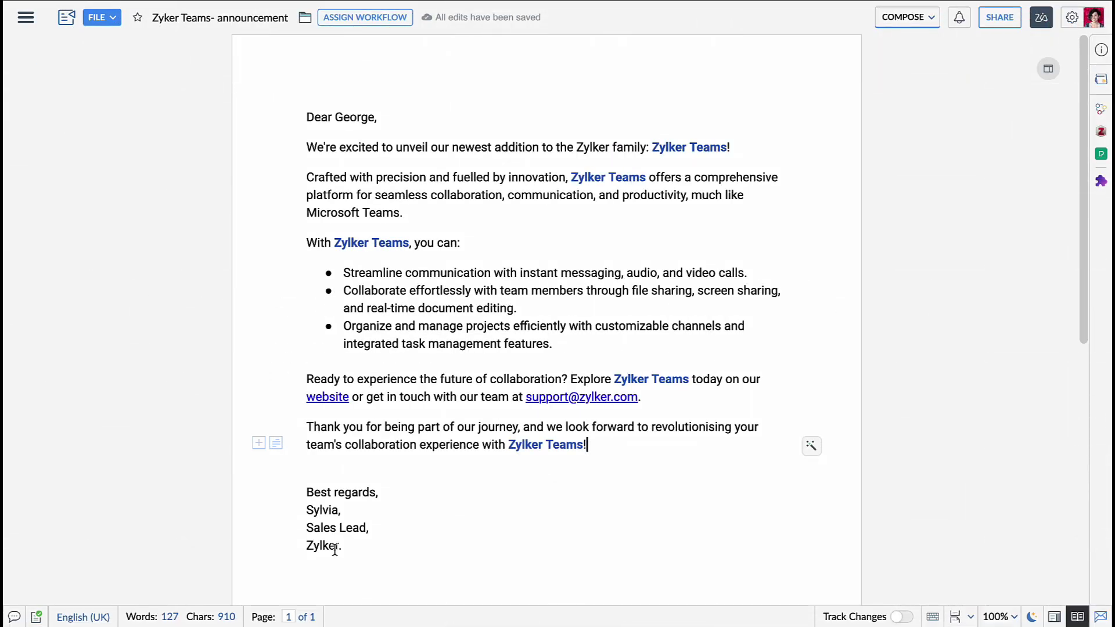
# Enable the document watermark in Page Setup's Design settings
pyautogui.click(24, 20)
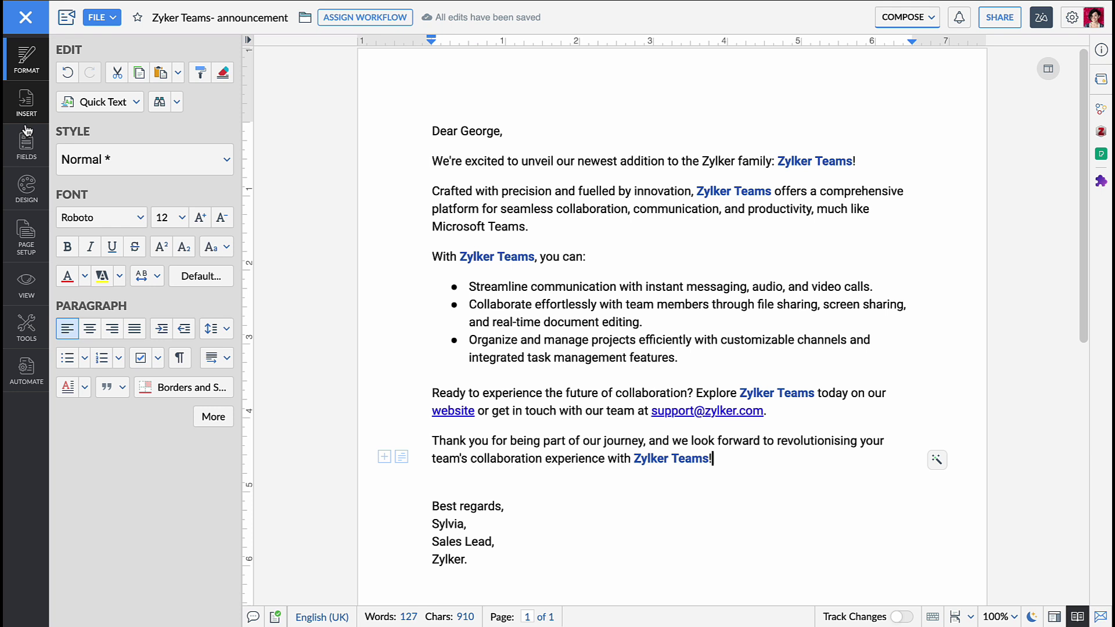
pyautogui.click(22, 239)
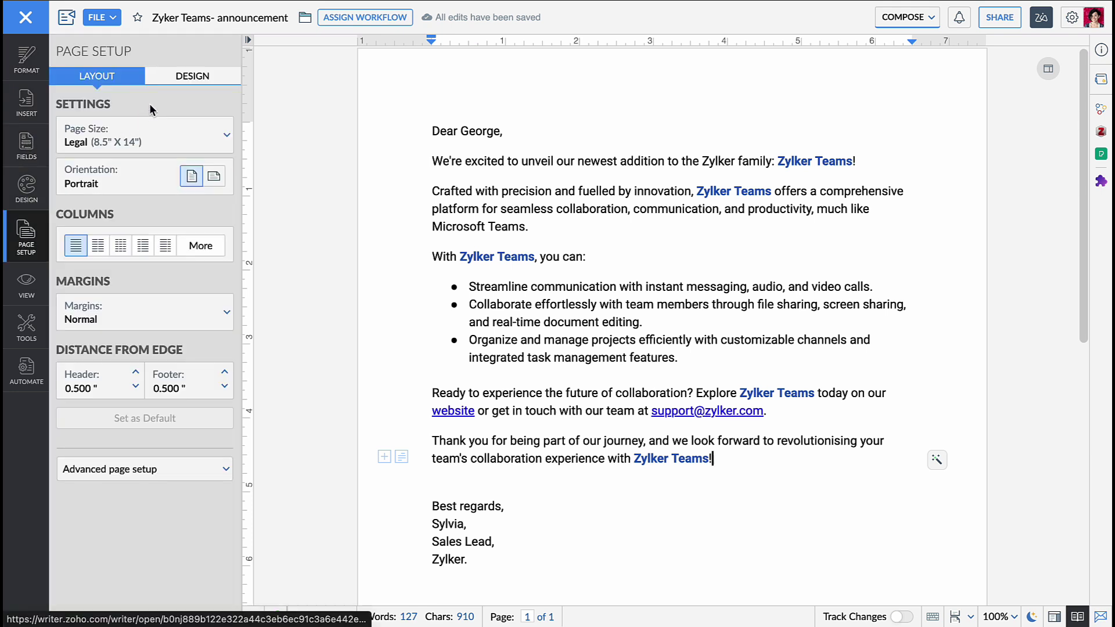
pyautogui.click(182, 81)
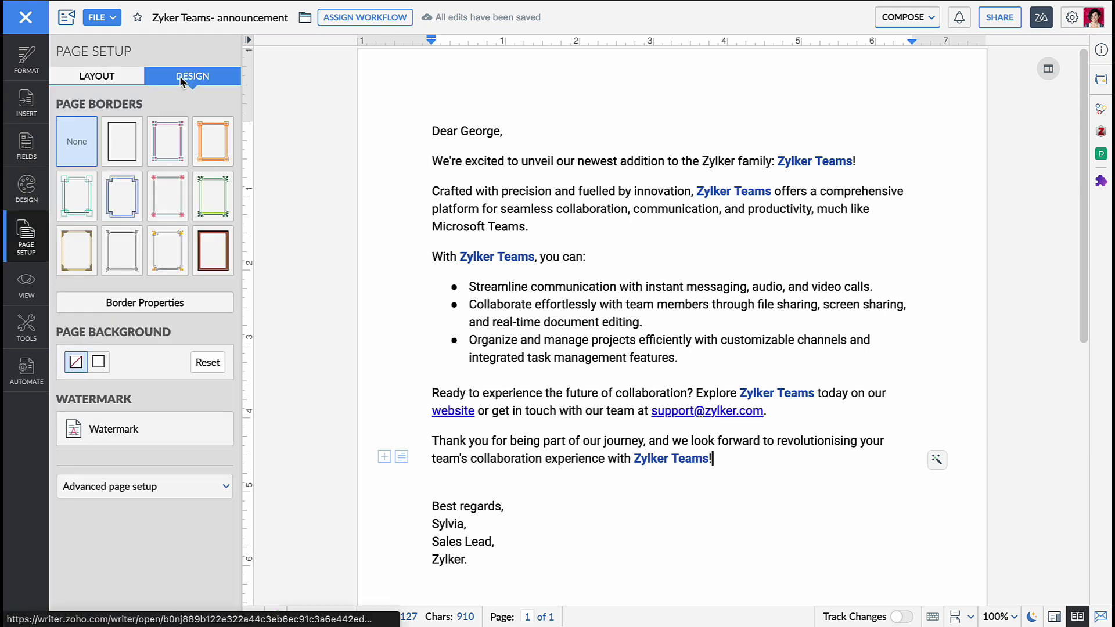
pyautogui.click(133, 431)
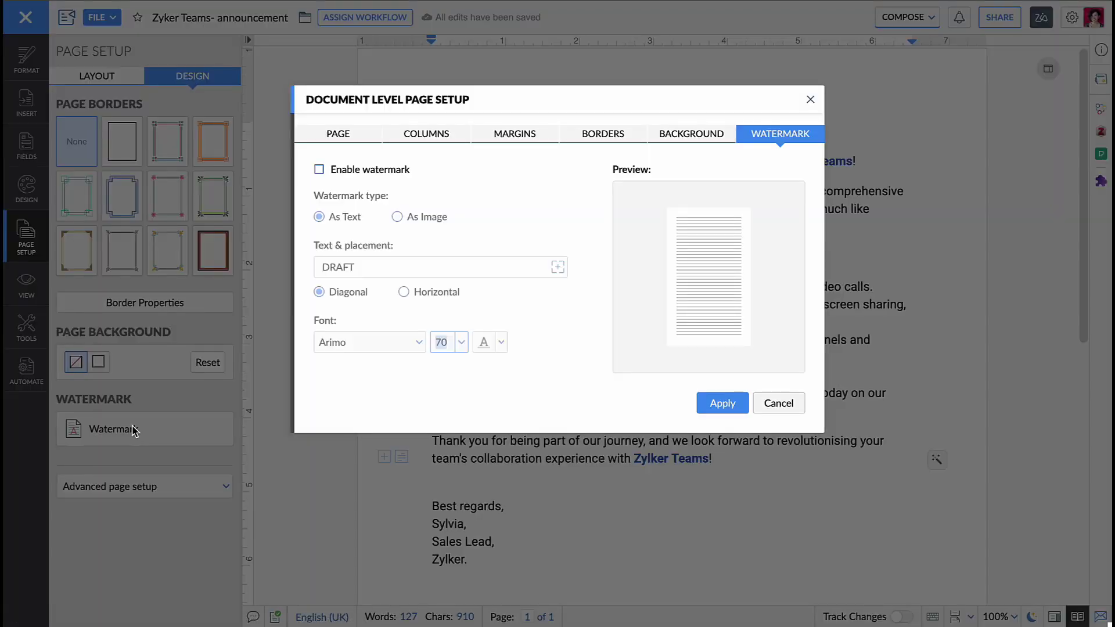
pyautogui.click(319, 170)
# Keep a text watermark, replace DRAFT with Zylker, and keep the Diagonal layout
pyautogui.click(397, 217)
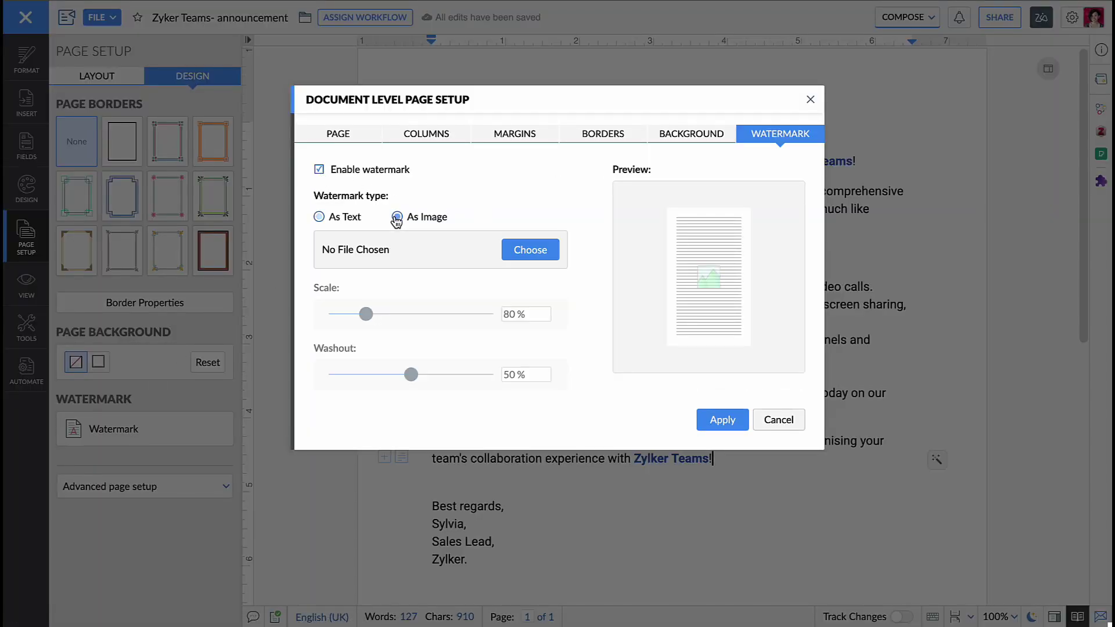
pyautogui.click(319, 217)
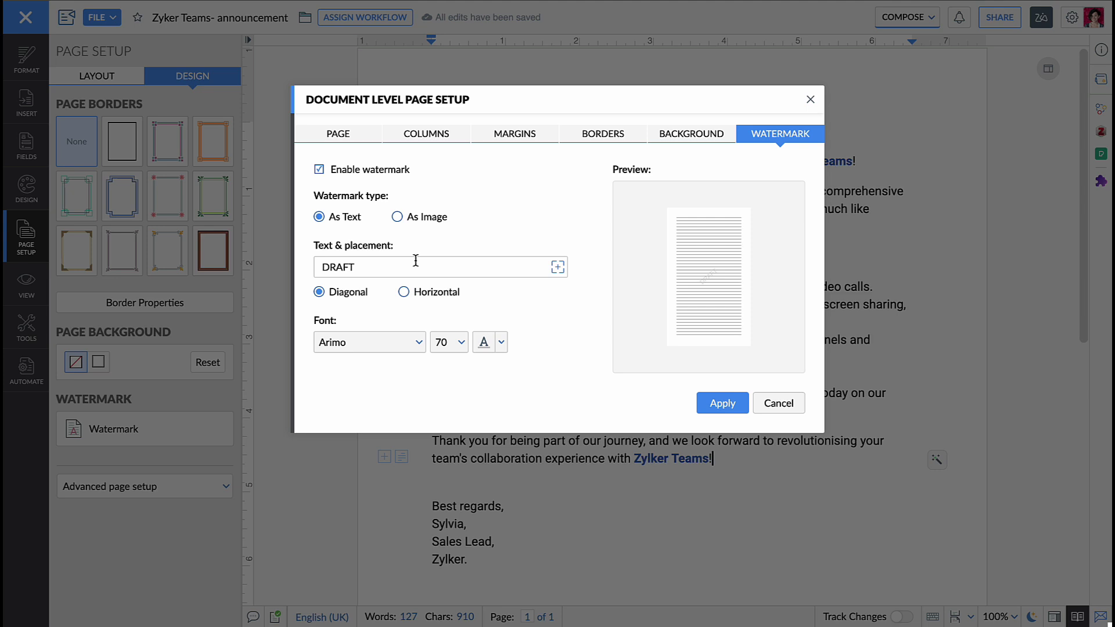
pyautogui.moveTo(402, 265); pyautogui.dragTo(324, 266)
pyautogui.write('Zylker')
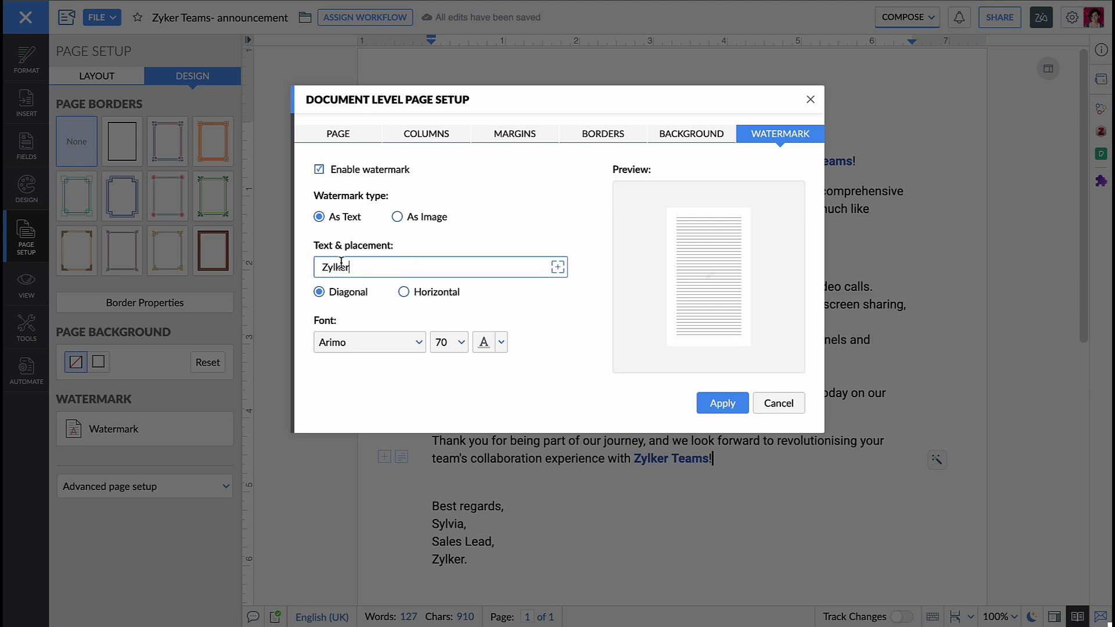
pyautogui.click(403, 295)
pyautogui.click(318, 292)
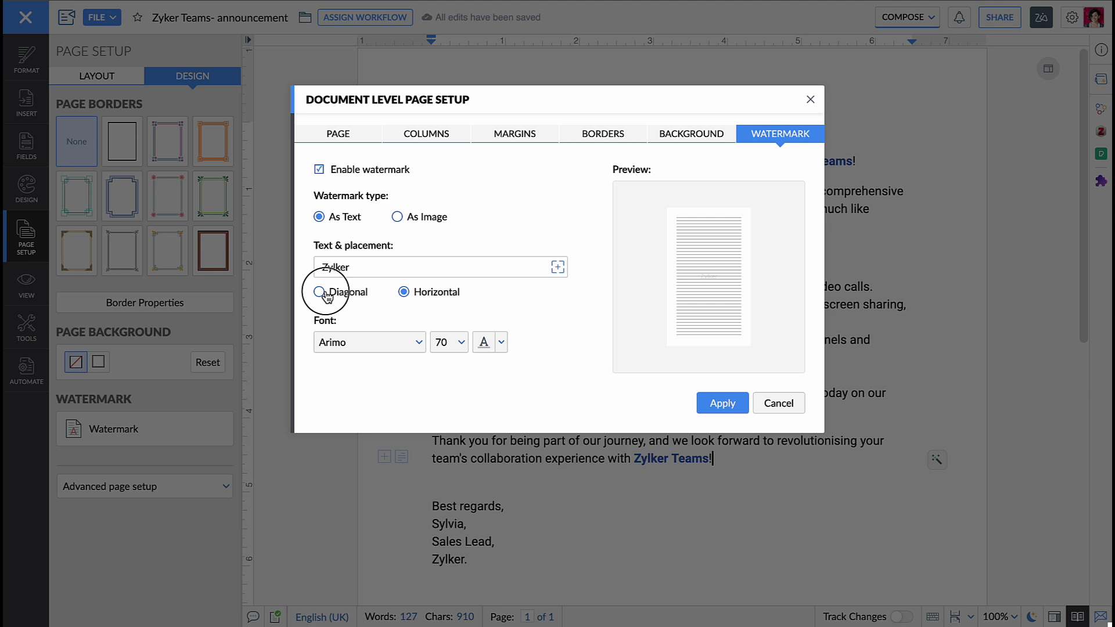
# Set the watermark font size to 144 and give it a lighter accent colour
pyautogui.click(461, 342)
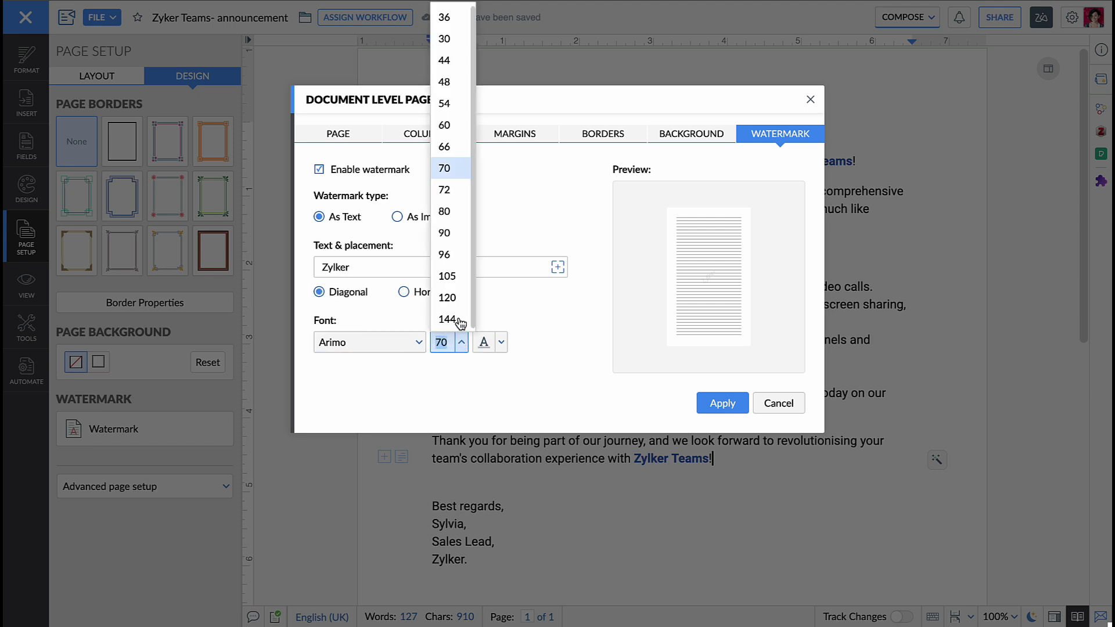
pyautogui.click(452, 319)
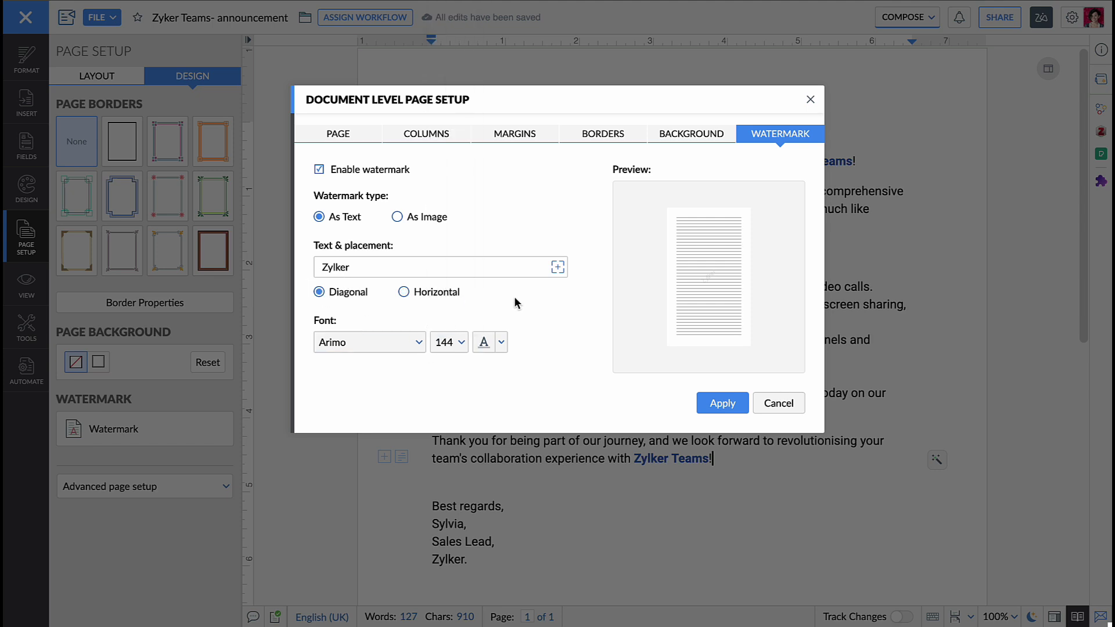
pyautogui.click(500, 344)
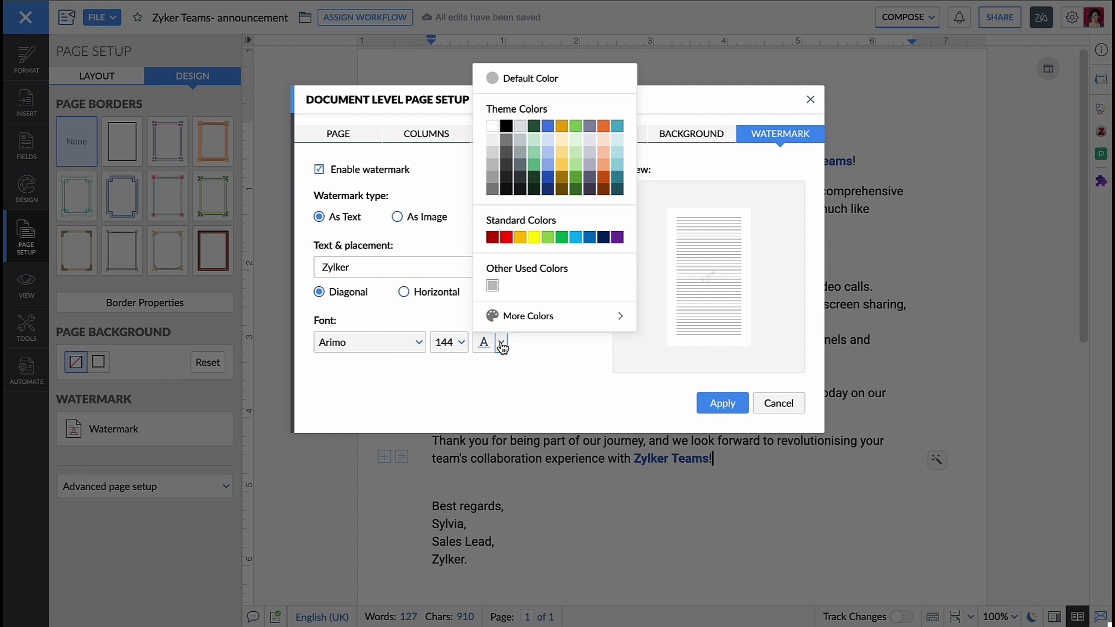
pyautogui.click(507, 125)
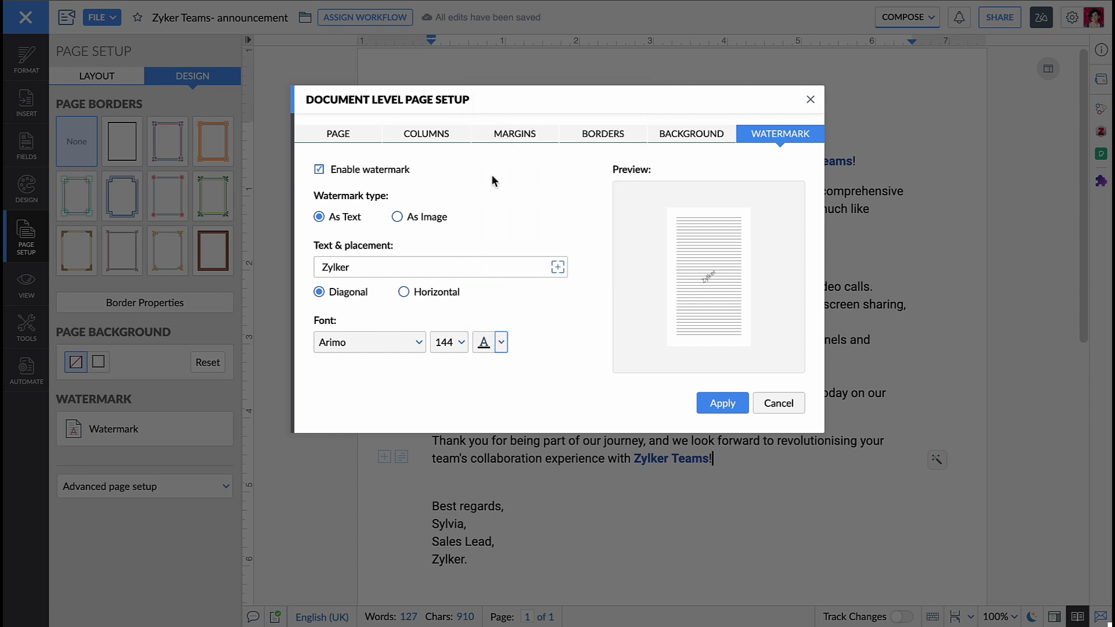
pyautogui.click(501, 342)
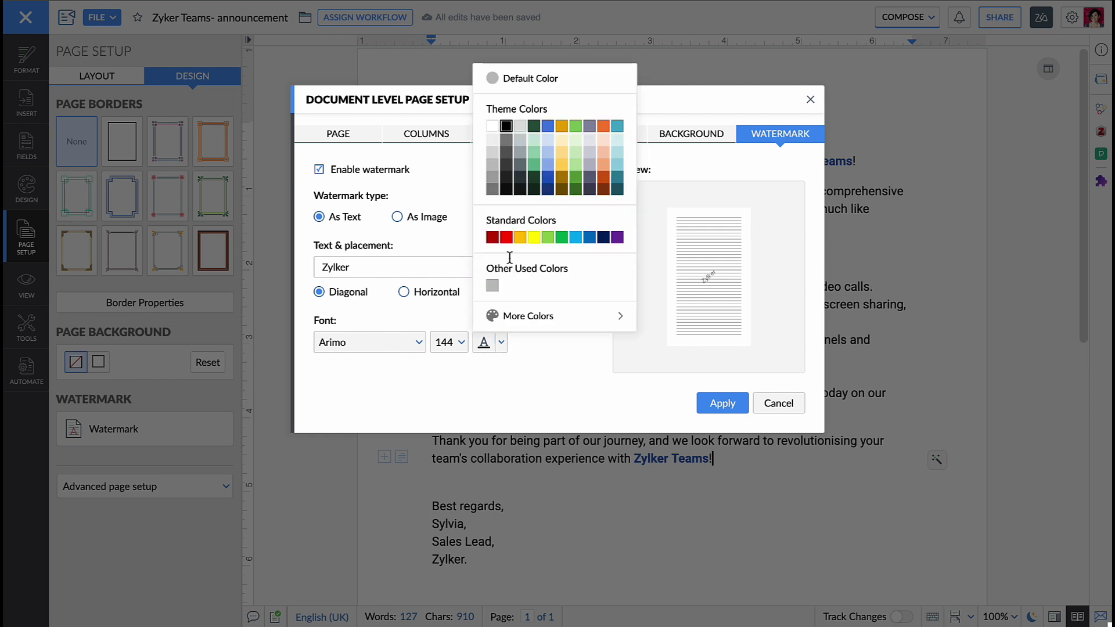
pyautogui.click(547, 166)
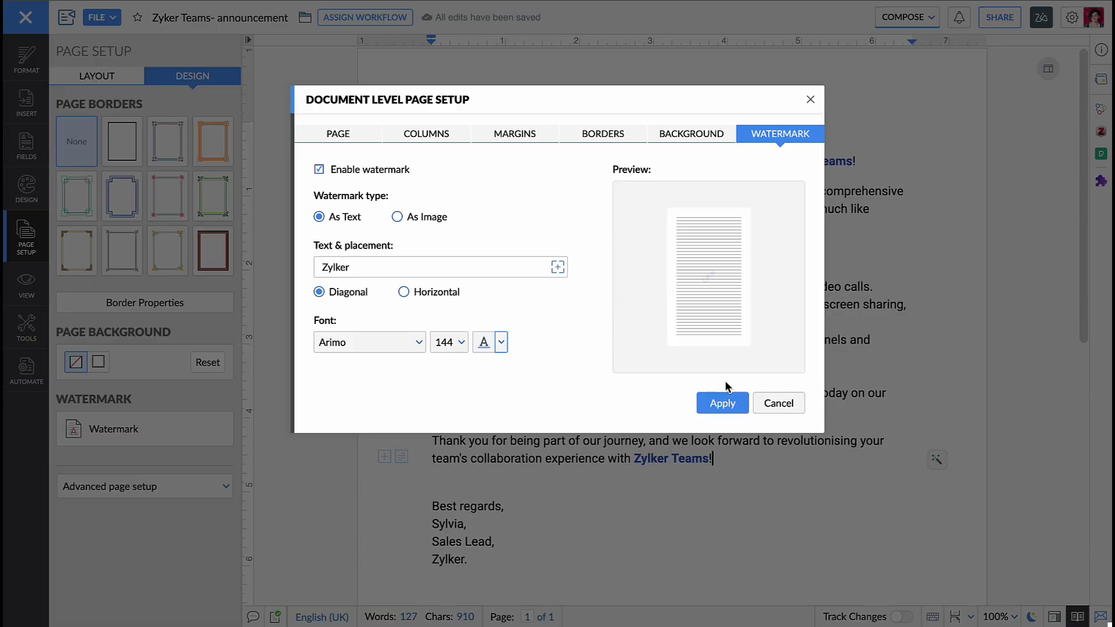
# Apply the Zylker text watermark, then switch to an image watermark using Zylker Logo.png
pyautogui.click(722, 402)
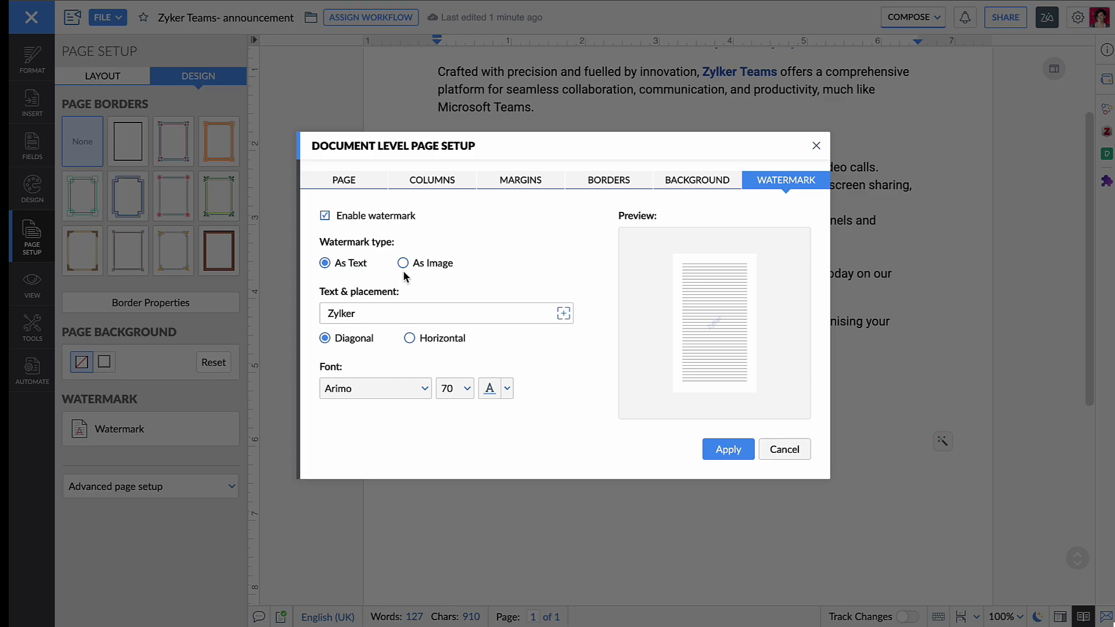
pyautogui.click(403, 264)
pyautogui.click(539, 296)
pyautogui.click(615, 319)
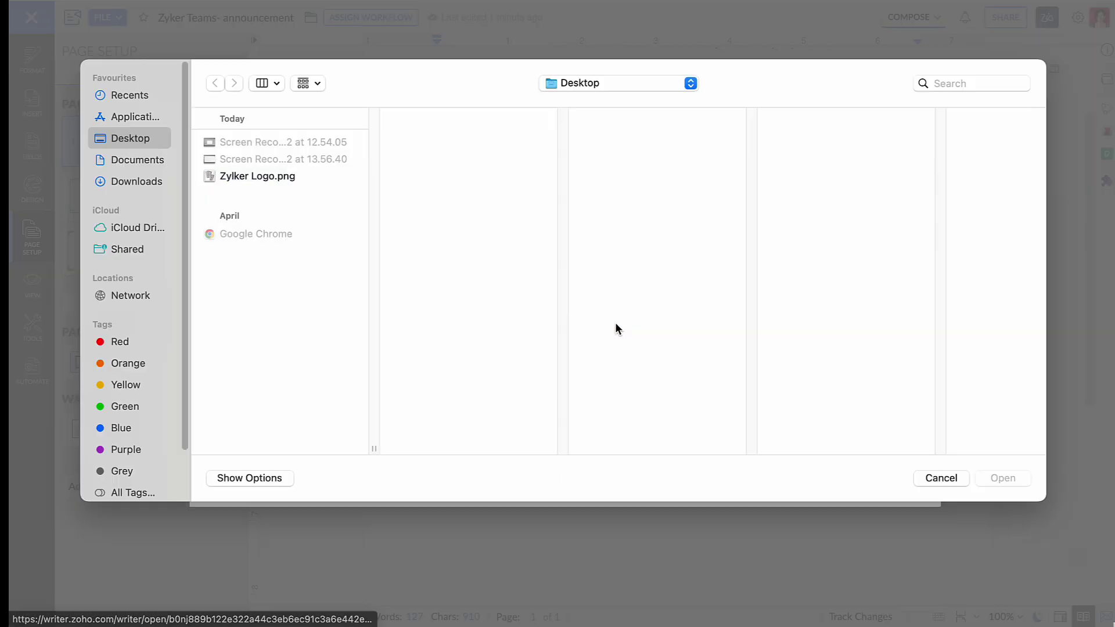
pyautogui.click(281, 176)
pyautogui.click(1005, 479)
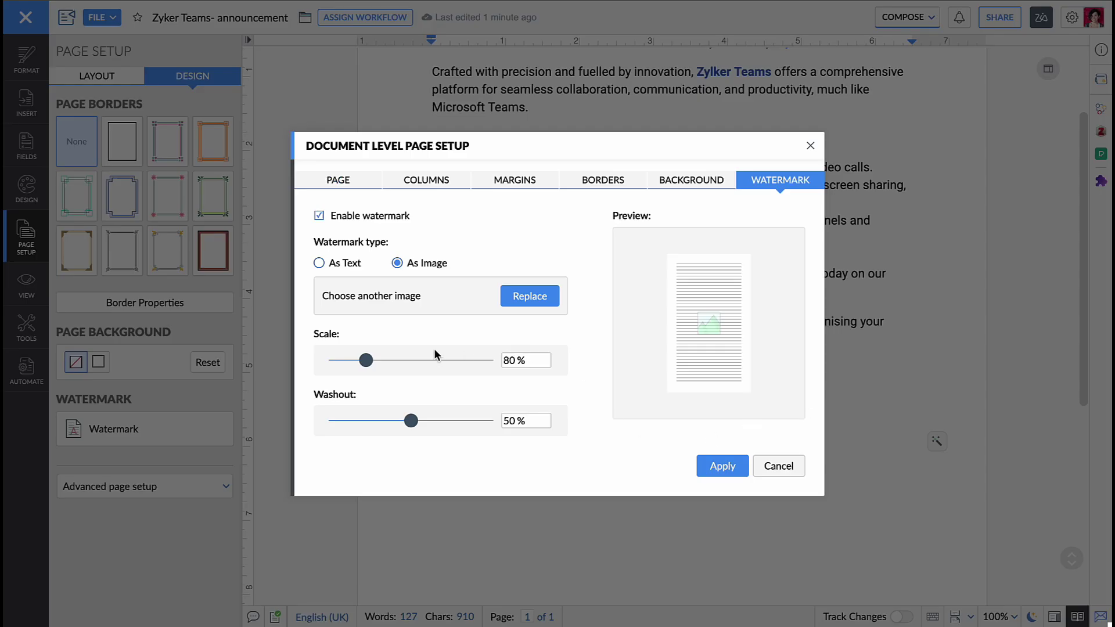
# Scale the logo watermark to 169%, wash it out to 72%, and apply it
pyautogui.moveTo(366, 361); pyautogui.dragTo(399, 360)
pyautogui.moveTo(411, 421); pyautogui.dragTo(443, 418)
pyautogui.click(722, 466)
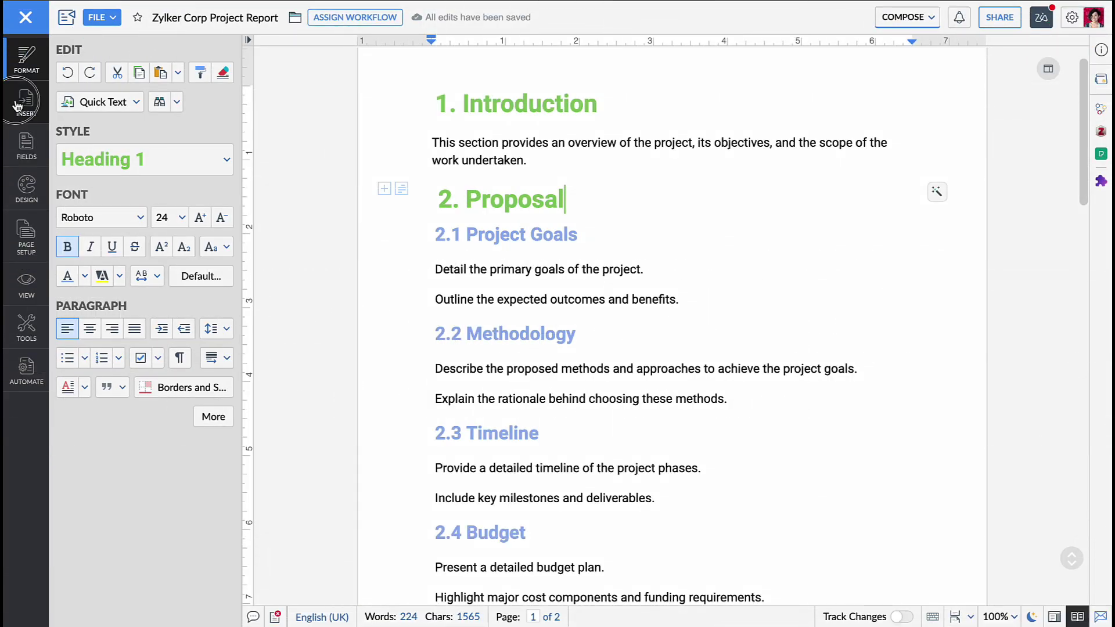
# Add a text box reading PROPOSAL beside the Proposal heading in 60 pt font
pyautogui.click(26, 100)
pyautogui.click(225, 91)
pyautogui.write('PROPOSAL')
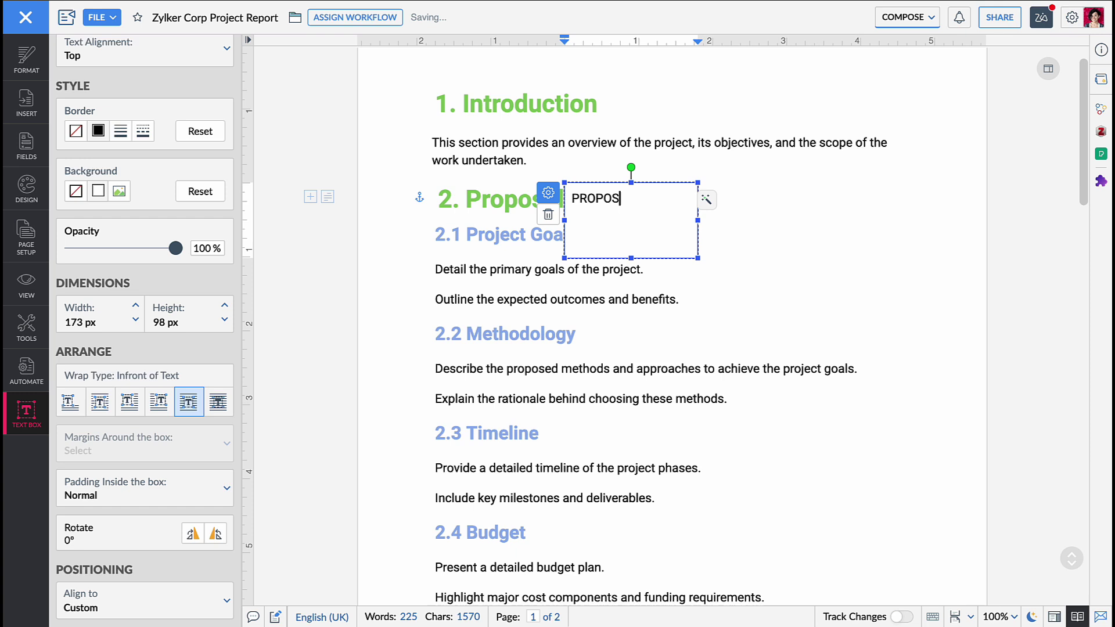
pyautogui.click(26, 58)
pyautogui.moveTo(642, 199); pyautogui.dragTo(570, 200)
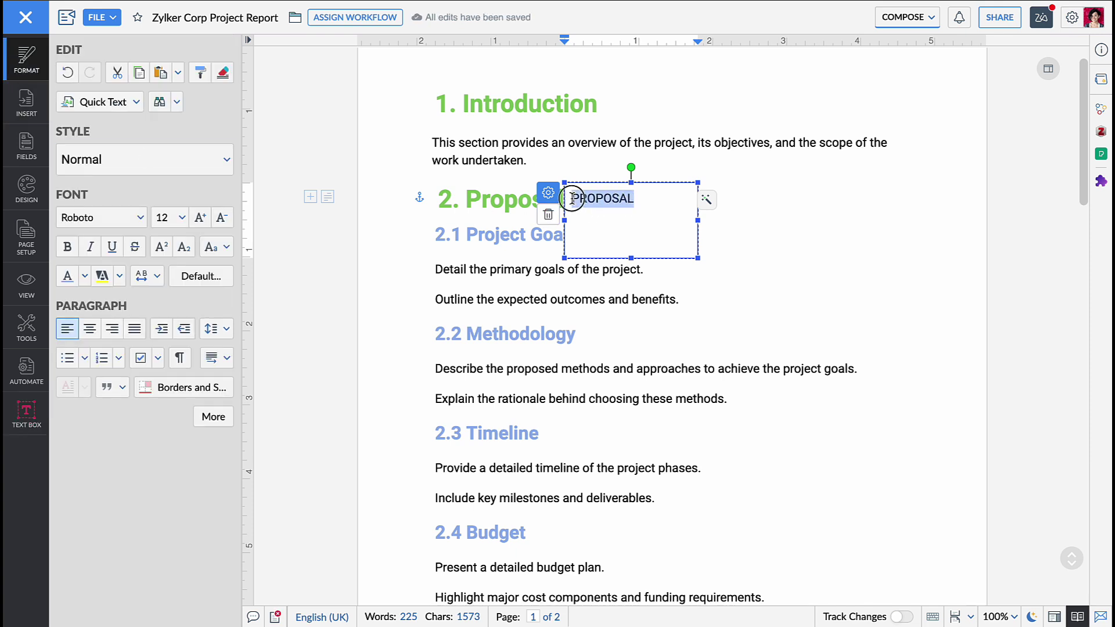
pyautogui.click(164, 217)
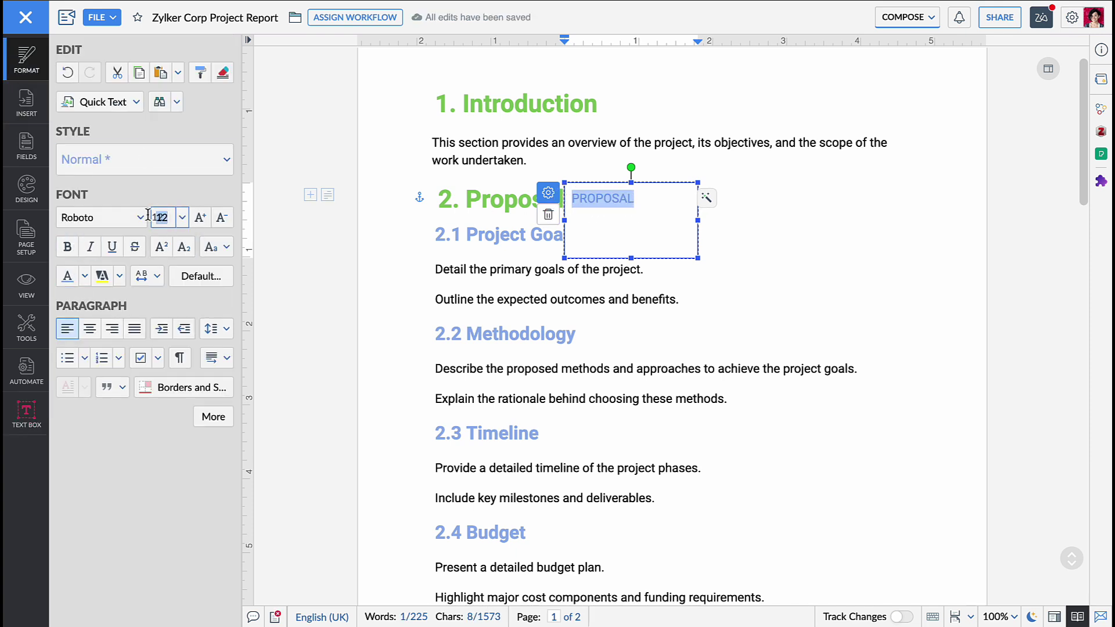
pyautogui.write('60')
pyautogui.press('Return')
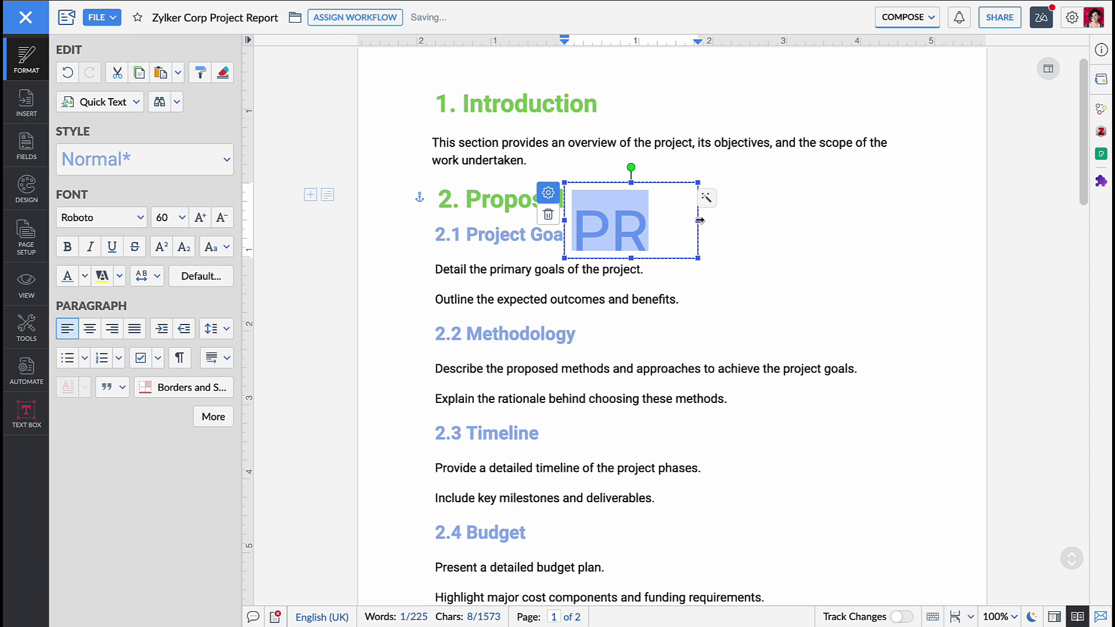
# Widen the PROPOSAL box, tilt it to 316°, and place it over sections 2.2–2.4
pyautogui.moveTo(699, 221); pyautogui.dragTo(987, 220)
pyautogui.moveTo(776, 167); pyautogui.dragTo(766, 199)
pyautogui.moveTo(836, 266); pyautogui.dragTo(667, 394)
pyautogui.moveTo(689, 434); pyautogui.dragTo(697, 433)
# Set the text box to Behind Text wrapping with 42% opacity
pyautogui.doubleClick(637, 413)
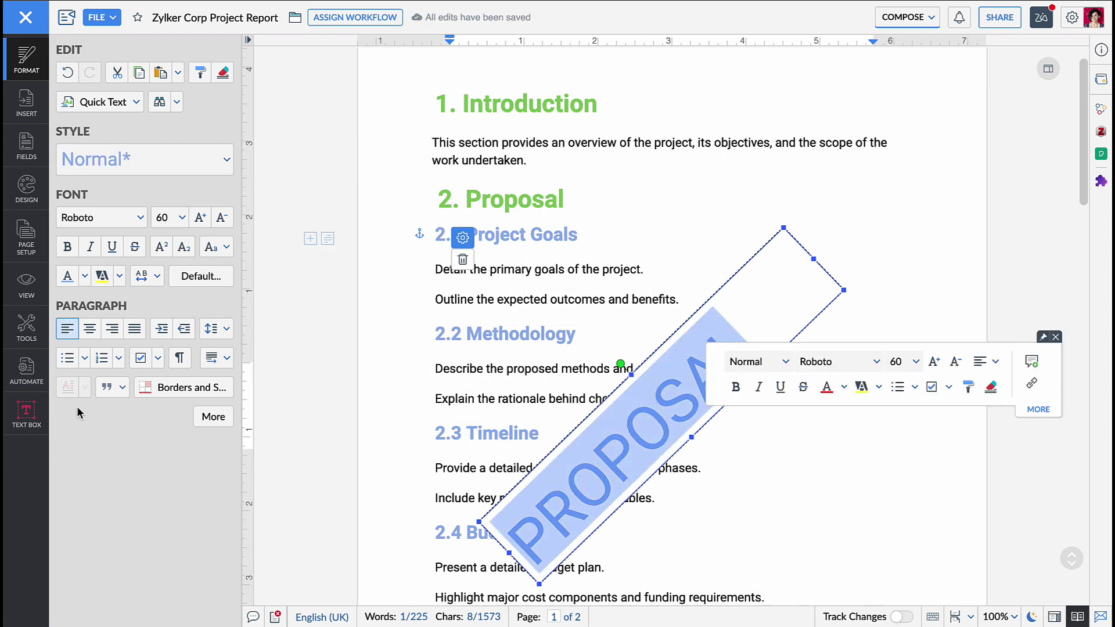
pyautogui.click(26, 413)
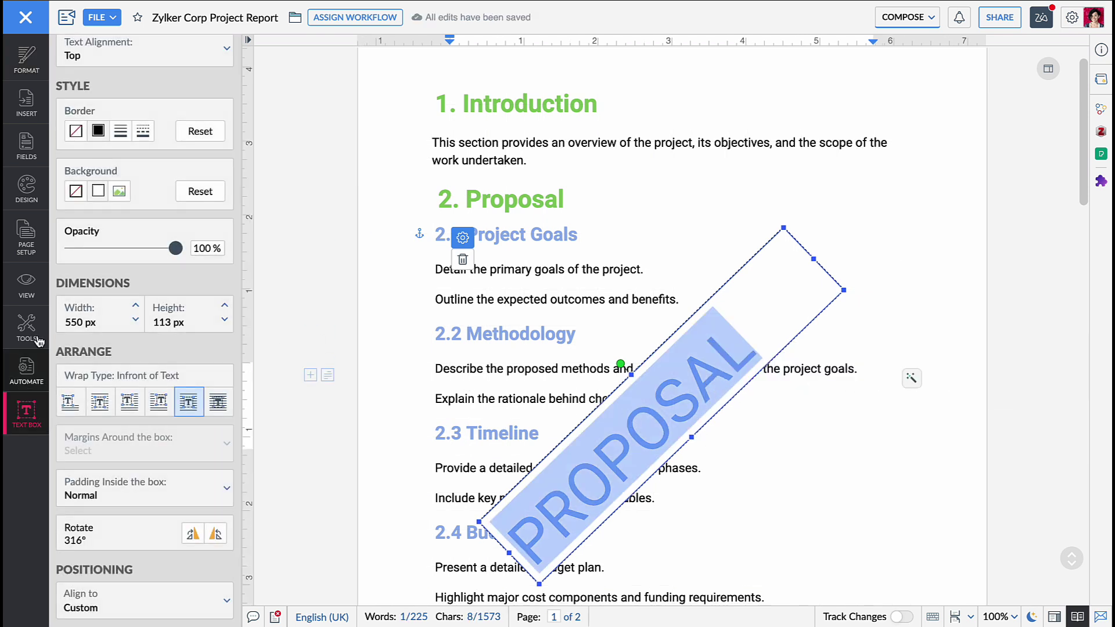
pyautogui.click(217, 401)
pyautogui.moveTo(176, 248); pyautogui.dragTo(115, 248)
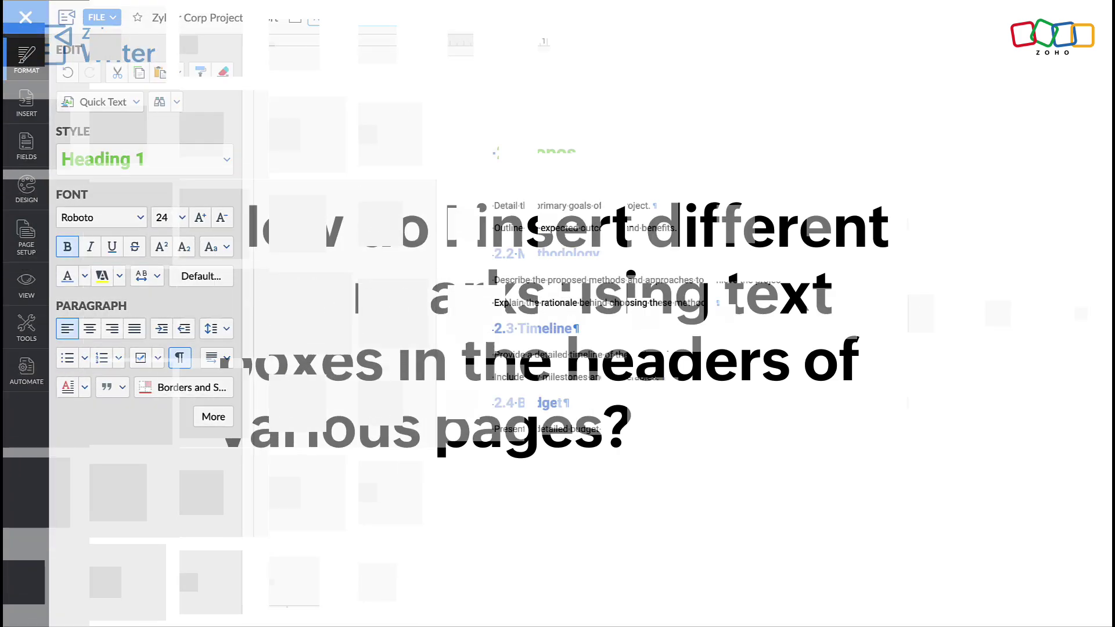
# Scroll down to page 4 with the Conclusion and References sections
pyautogui.scroll(-12, 755, 417)
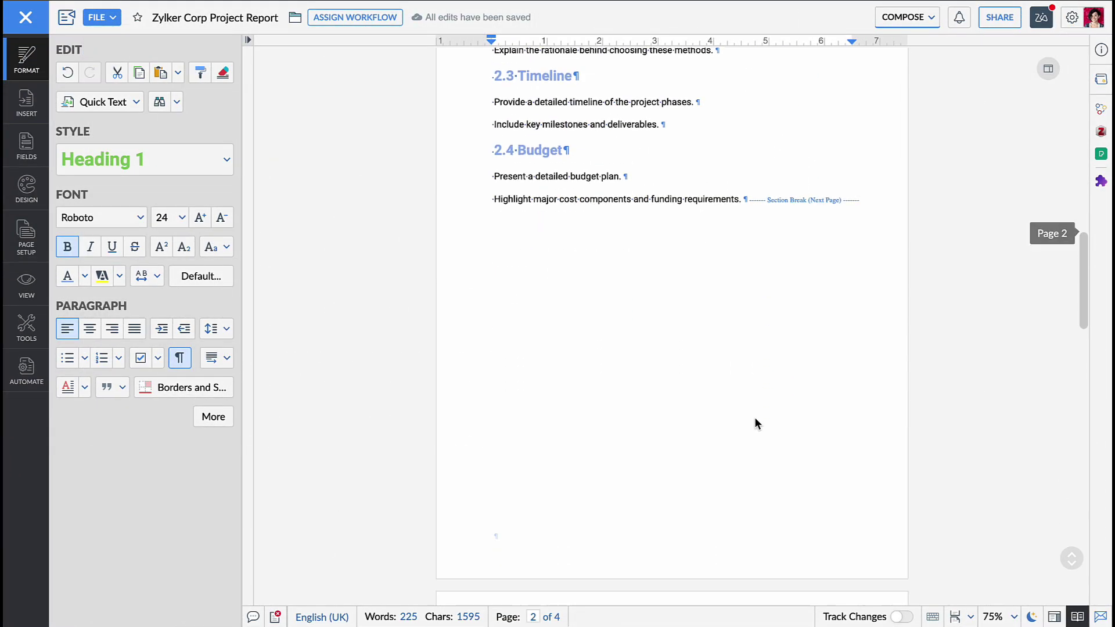
pyautogui.scroll(-8, 821, 416)
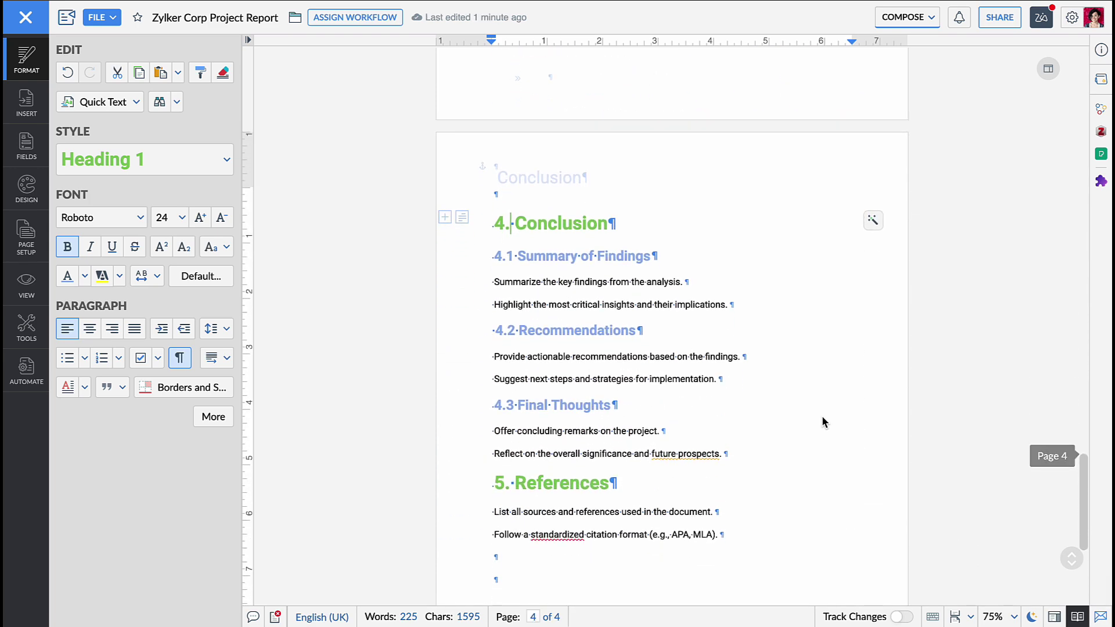
# Insert a Next Page section break before 2. Proposal
pyautogui.scroll(5, 821, 422)
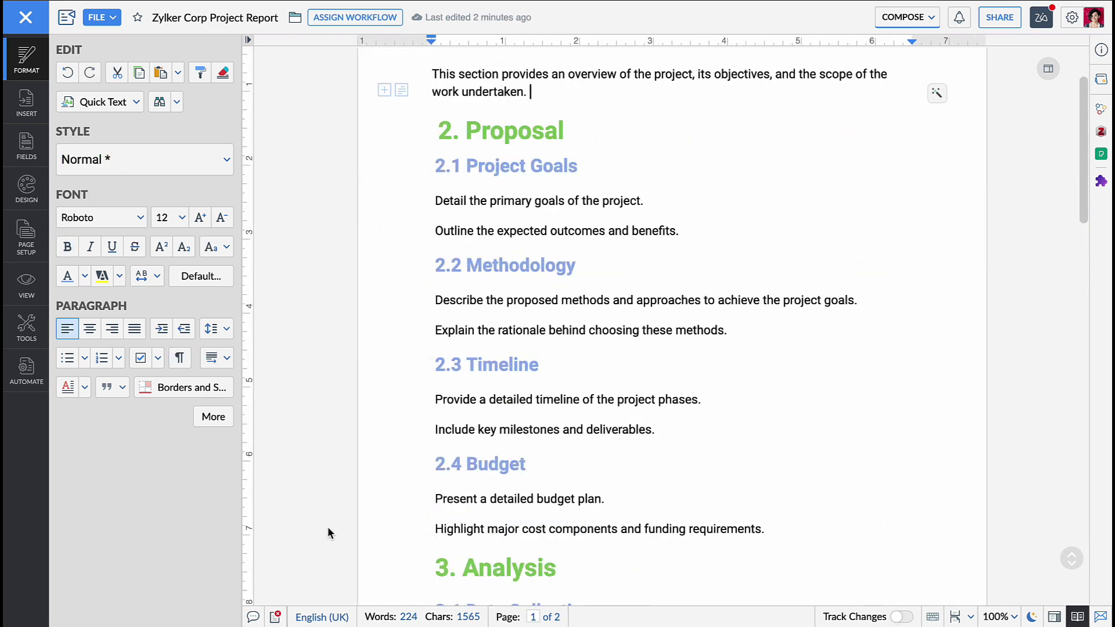
pyautogui.click(21, 102)
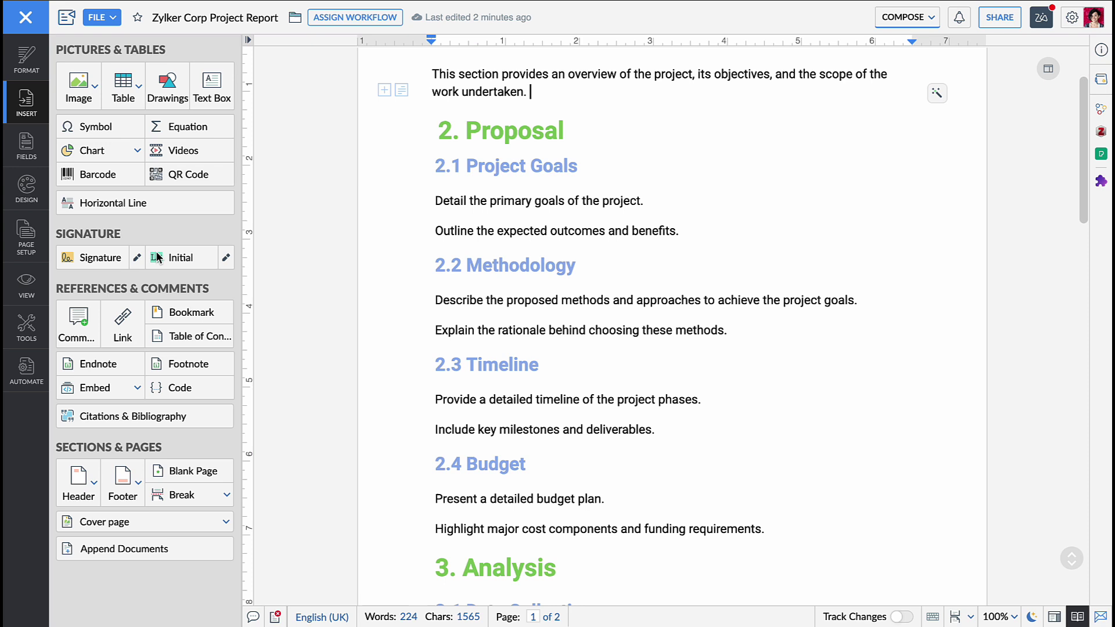
pyautogui.click(212, 497)
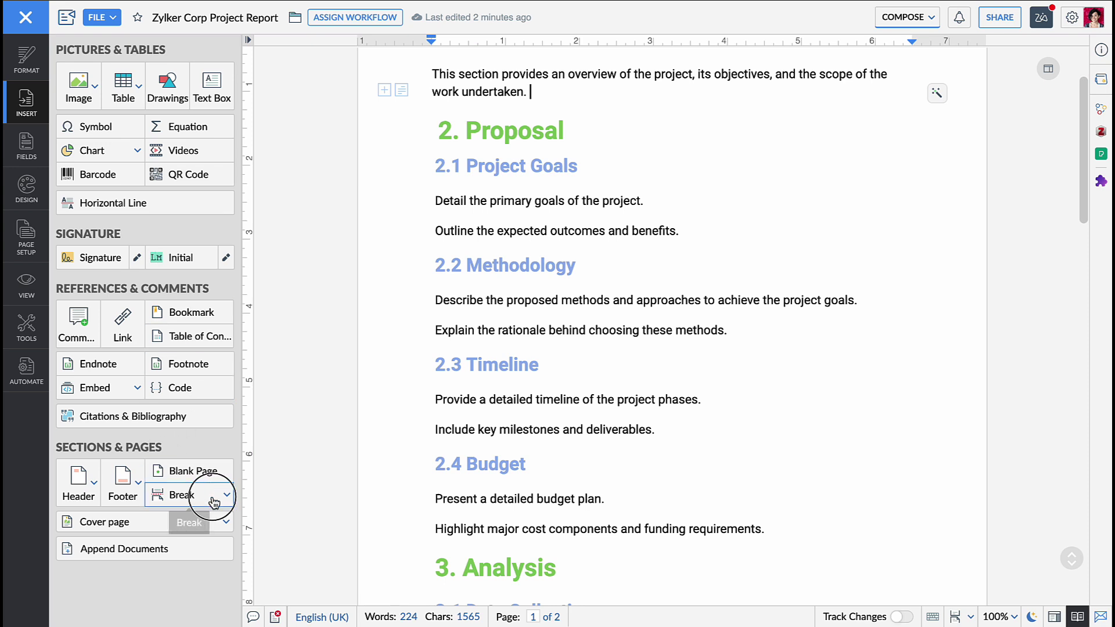
pyautogui.moveTo(241, 460)
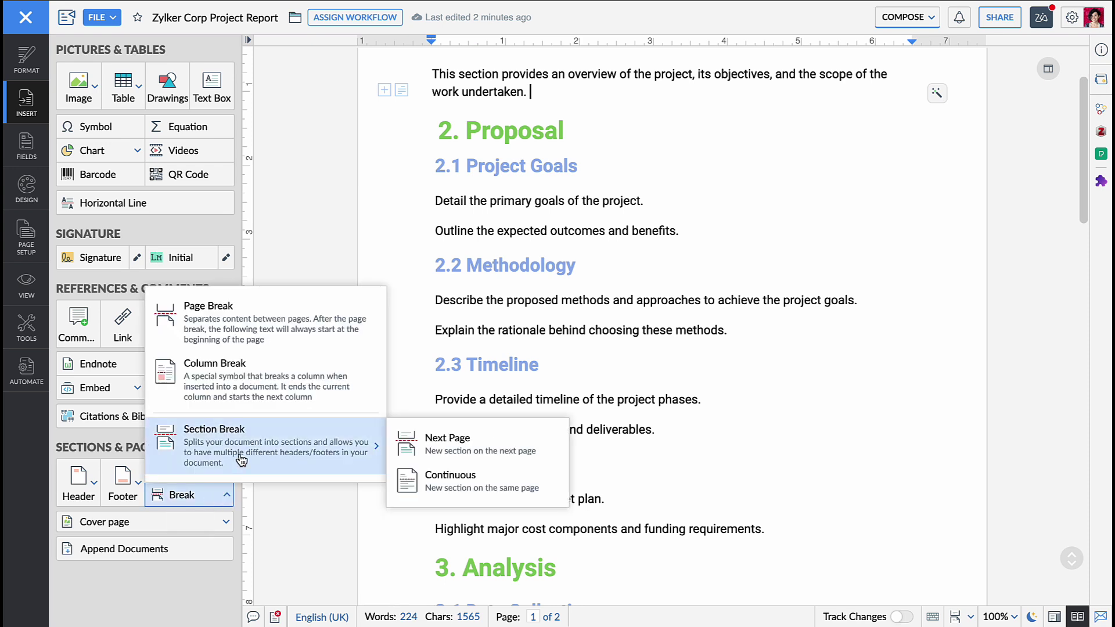
pyautogui.click(437, 452)
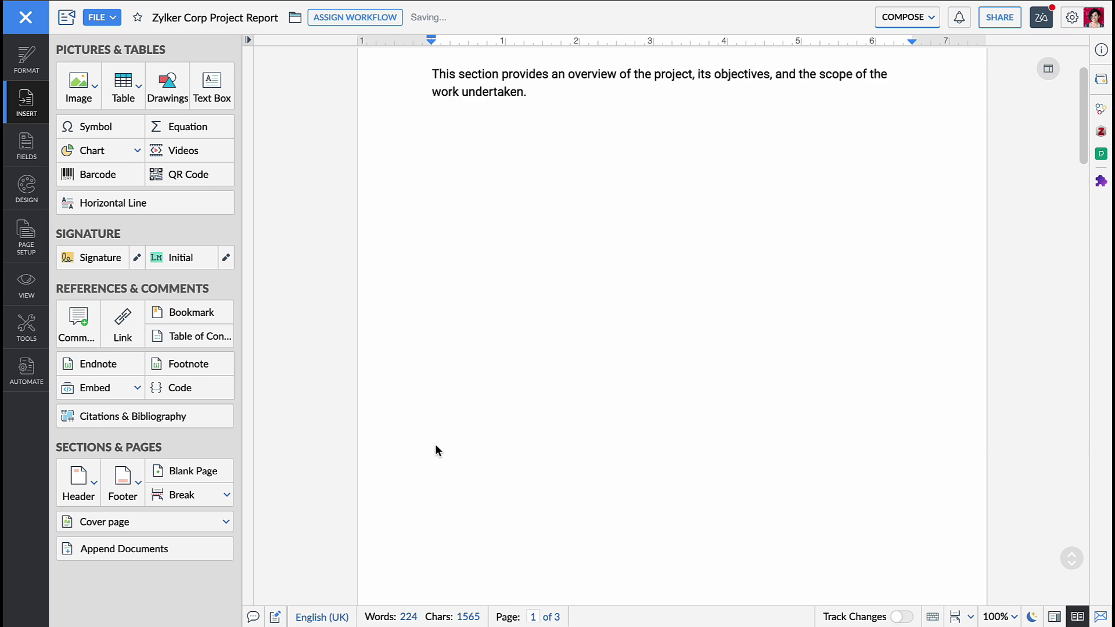
# Edit the page 2 header and uncheck 'Link to previous section'
pyautogui.doubleClick(436, 165)
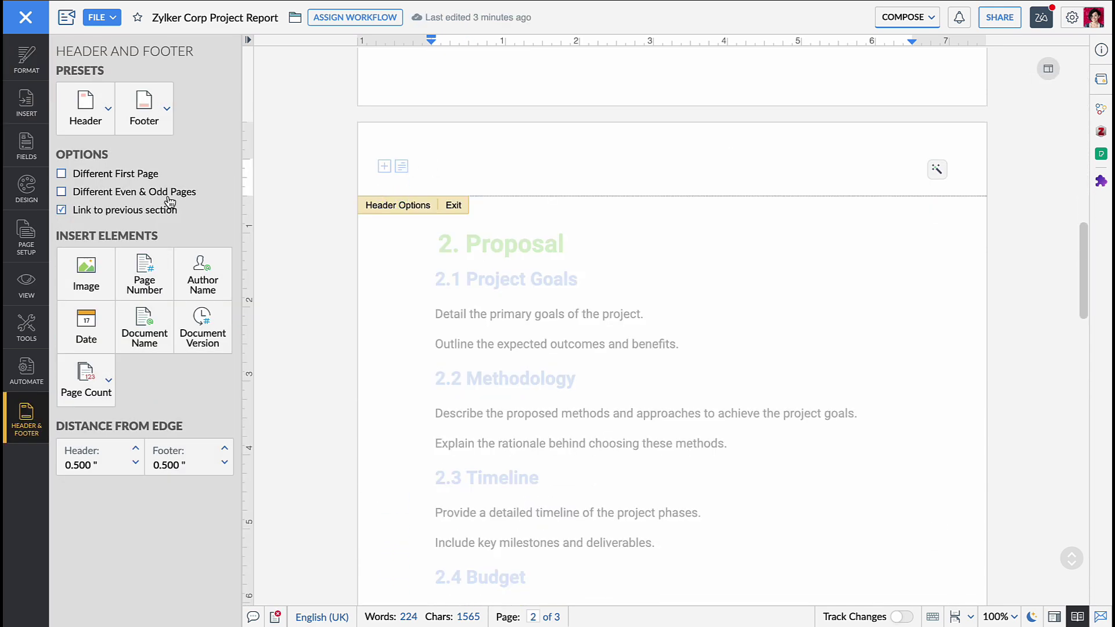
pyautogui.click(62, 210)
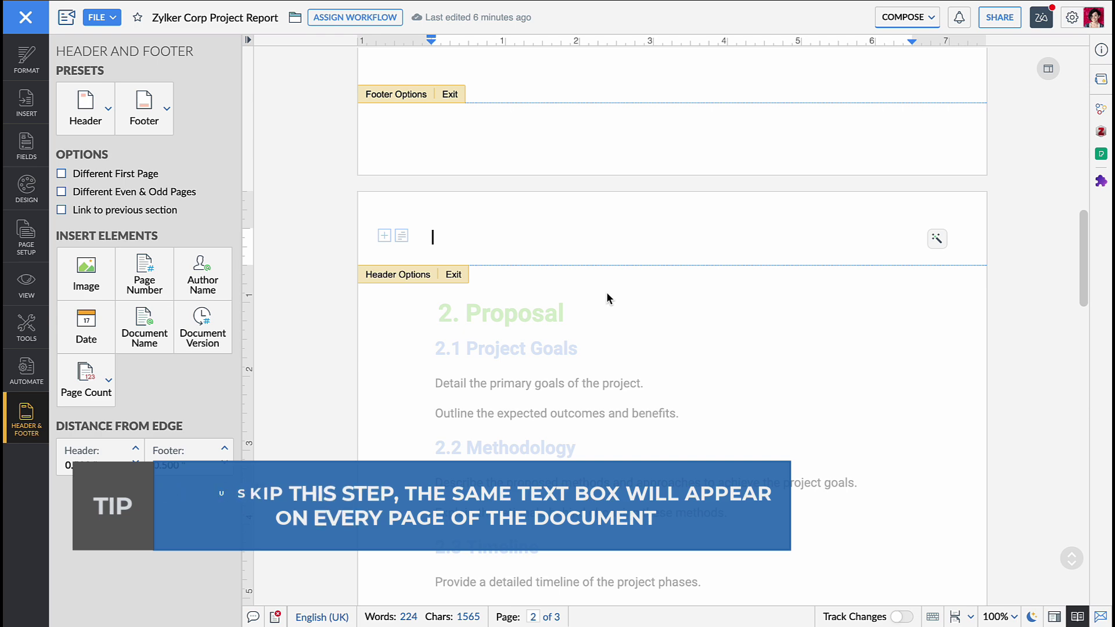
# Insert a header text box reading 'Proposal' in a pale font colour, then exit the header
pyautogui.click(26, 104)
pyautogui.click(214, 81)
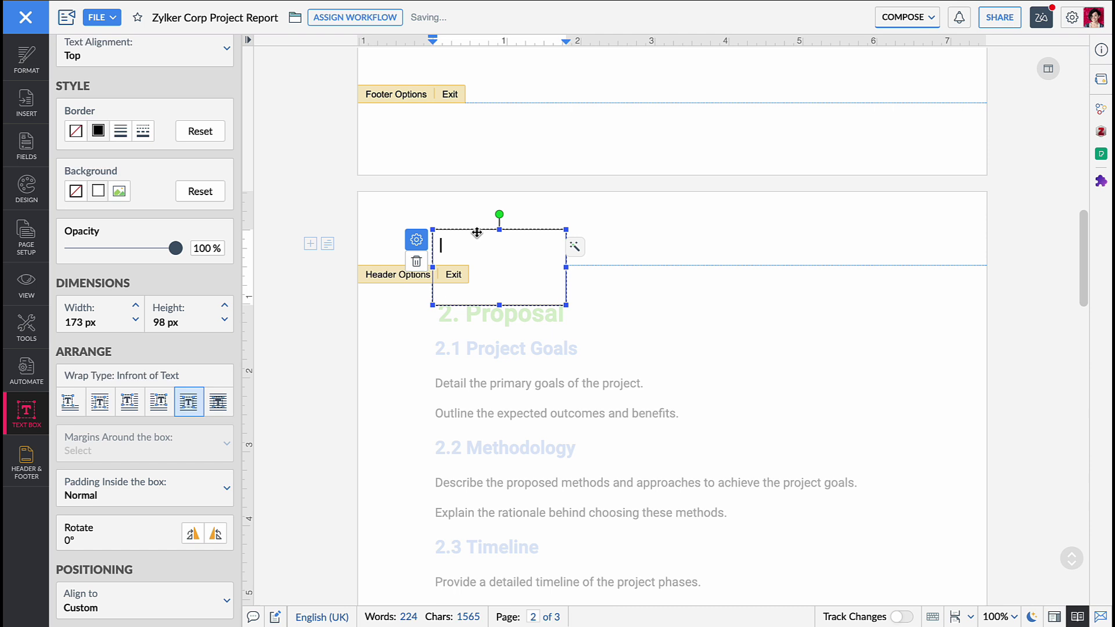
pyautogui.write('Proposal')
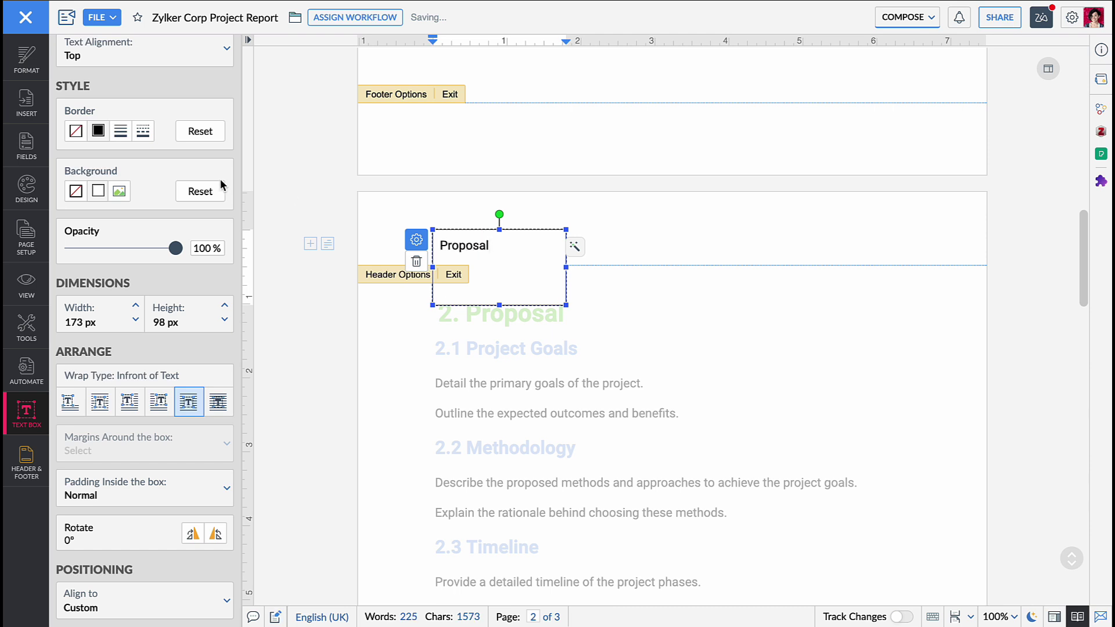
pyautogui.click(20, 76)
pyautogui.doubleClick(456, 244)
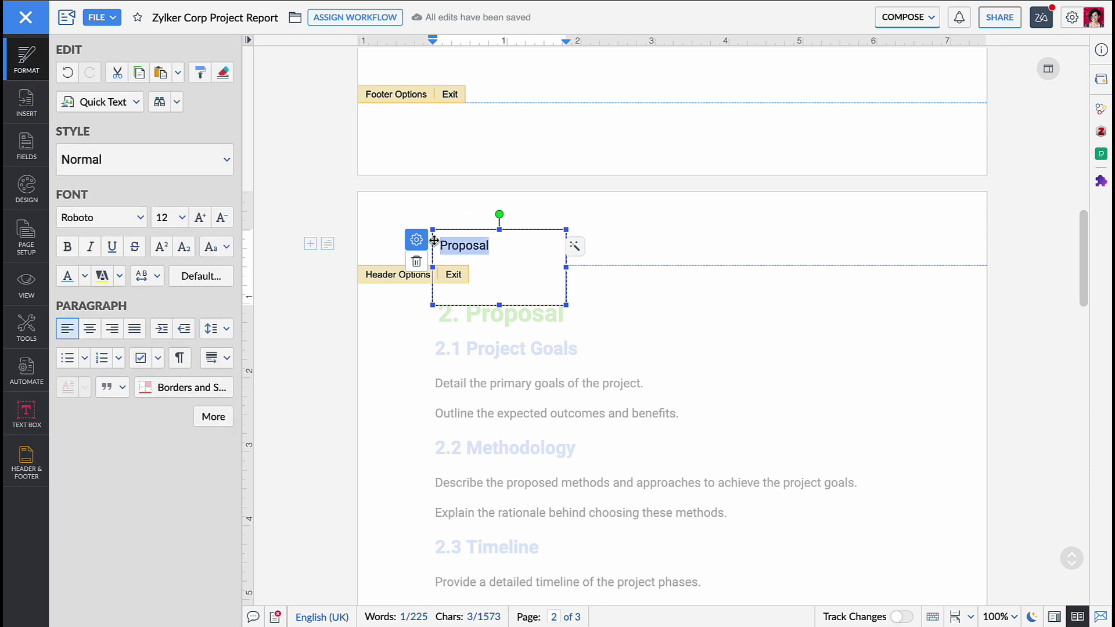
pyautogui.click(68, 276)
pyautogui.doubleClick(605, 314)
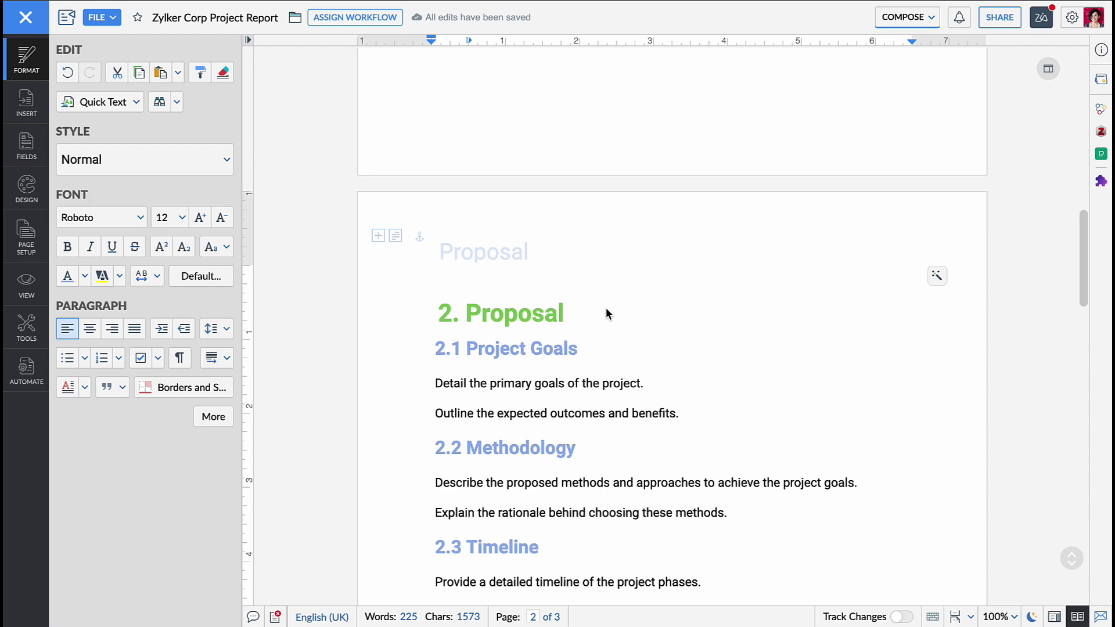
pyautogui.scroll(1, 543, 120)
pyautogui.scroll(-12, 535, 256)
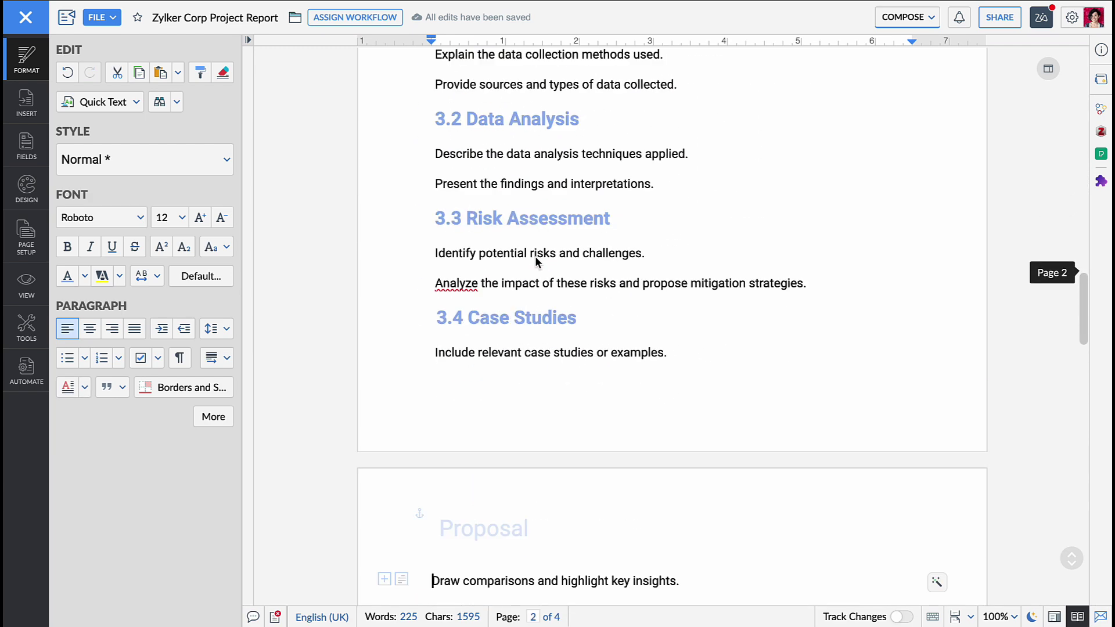
pyautogui.scroll(-15, 535, 256)
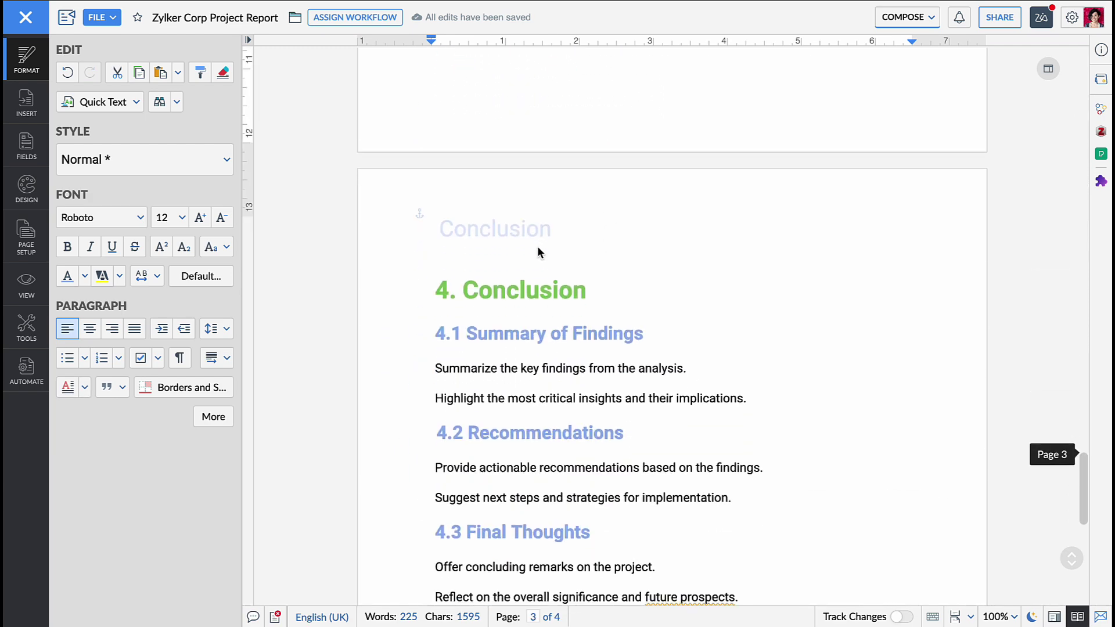
pyautogui.scroll(-4, 538, 251)
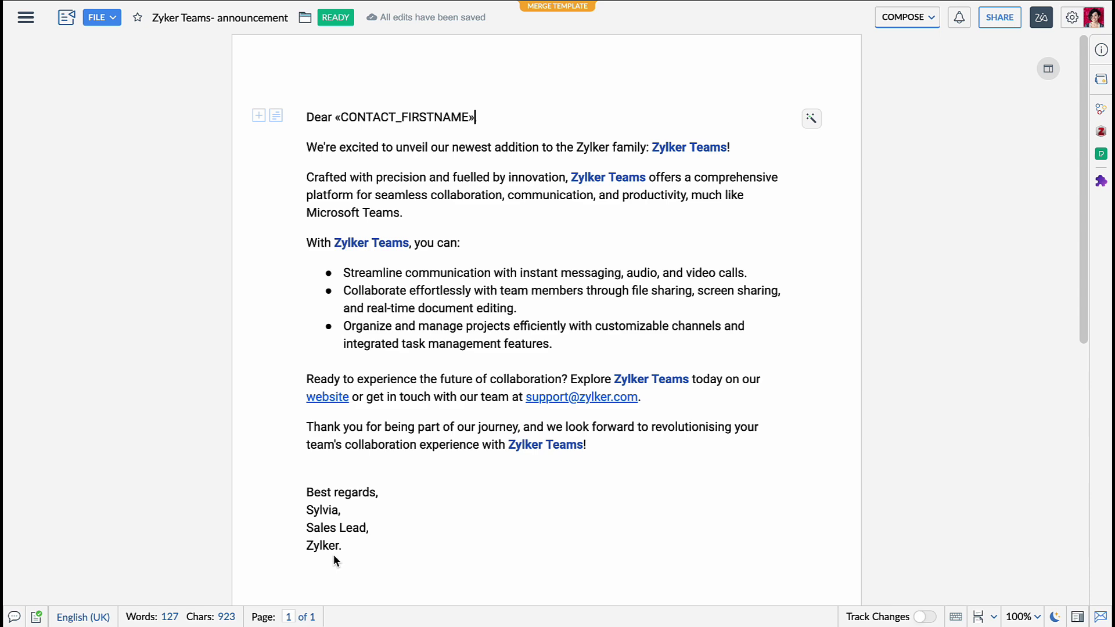
# Expand the editing side panel in the Zylker Teams- announcement template
pyautogui.click(26, 17)
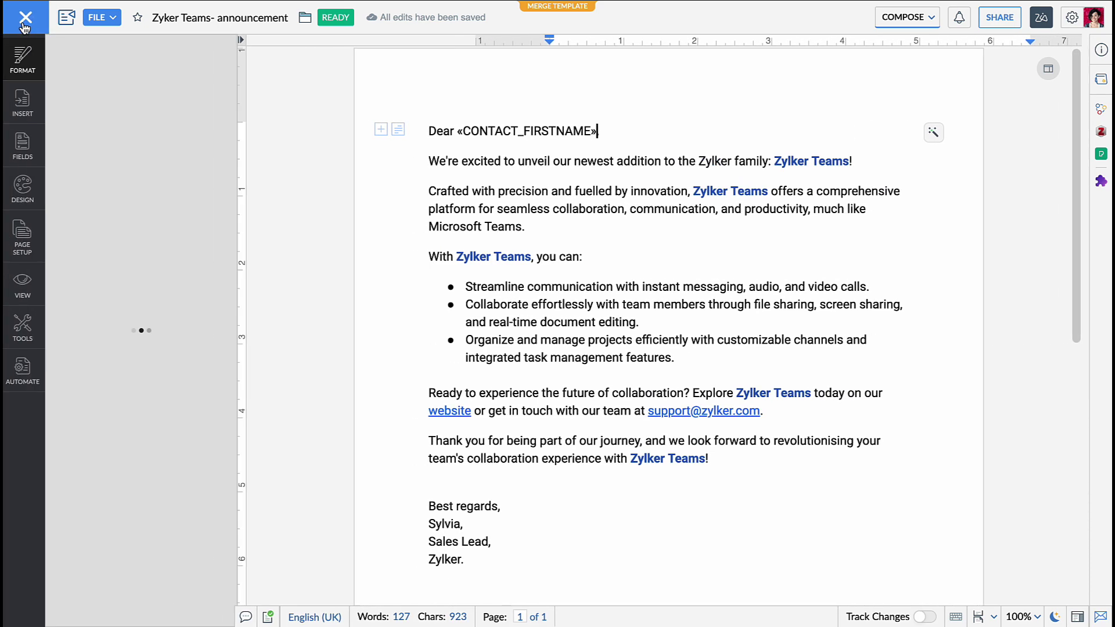
# Enable a watermark using the CONTACT_FIRSTNAME merge field at size 70, and apply it
pyautogui.click(29, 232)
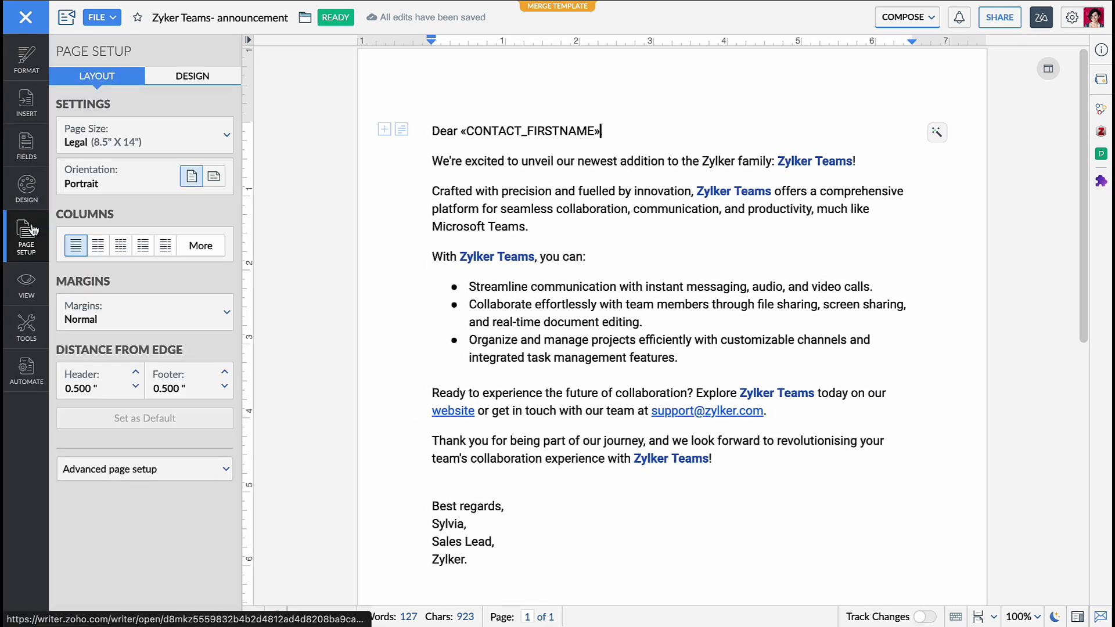
pyautogui.click(186, 77)
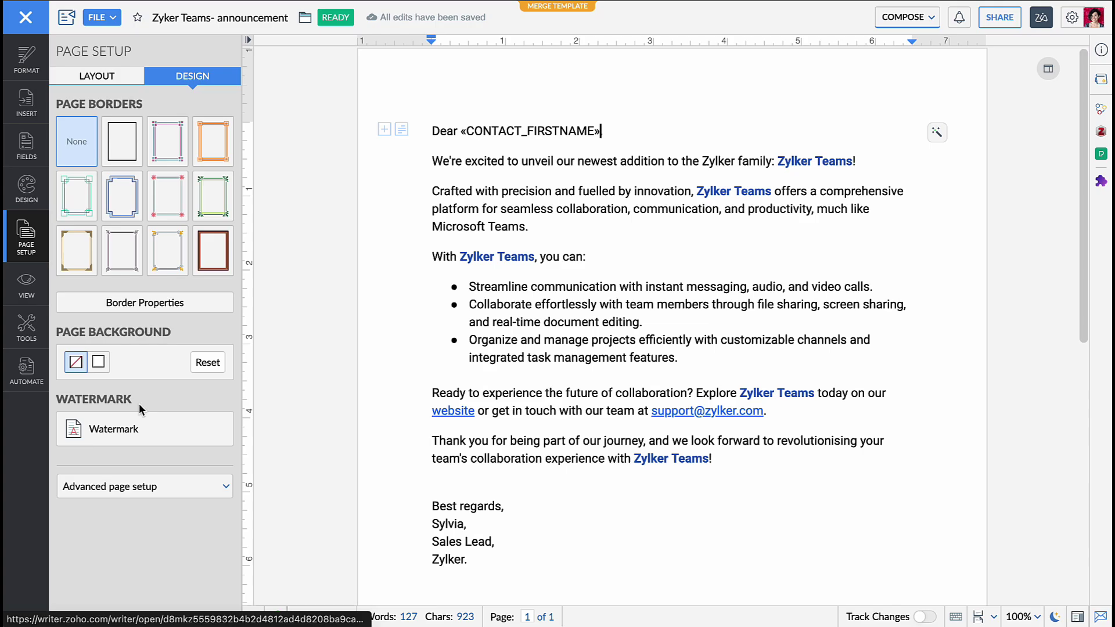
pyautogui.click(127, 433)
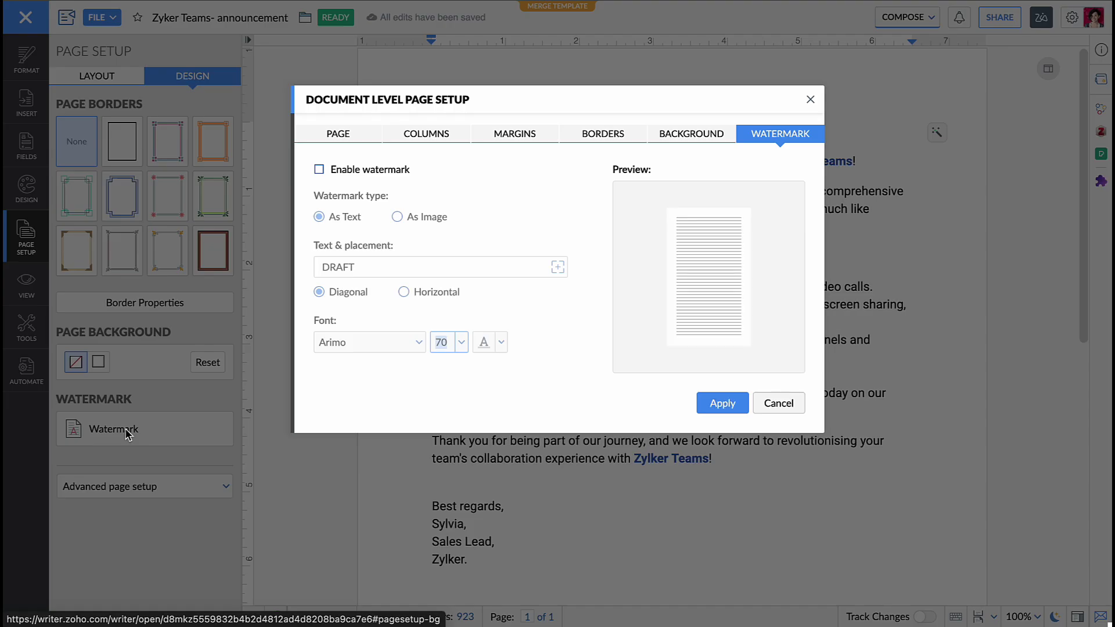
pyautogui.click(318, 171)
pyautogui.click(558, 268)
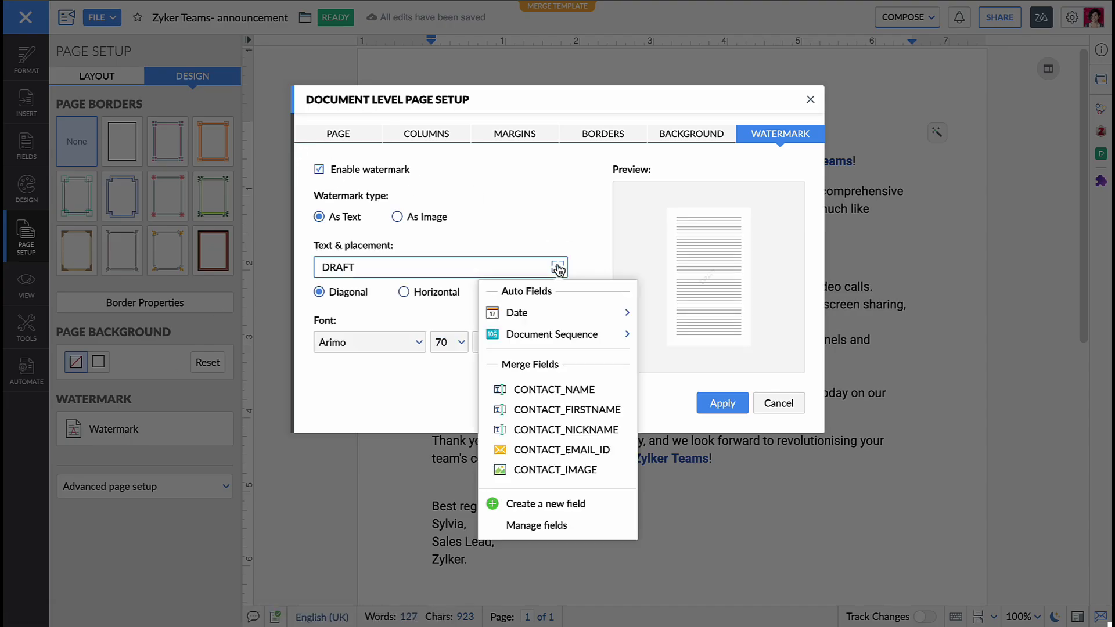
pyautogui.click(555, 406)
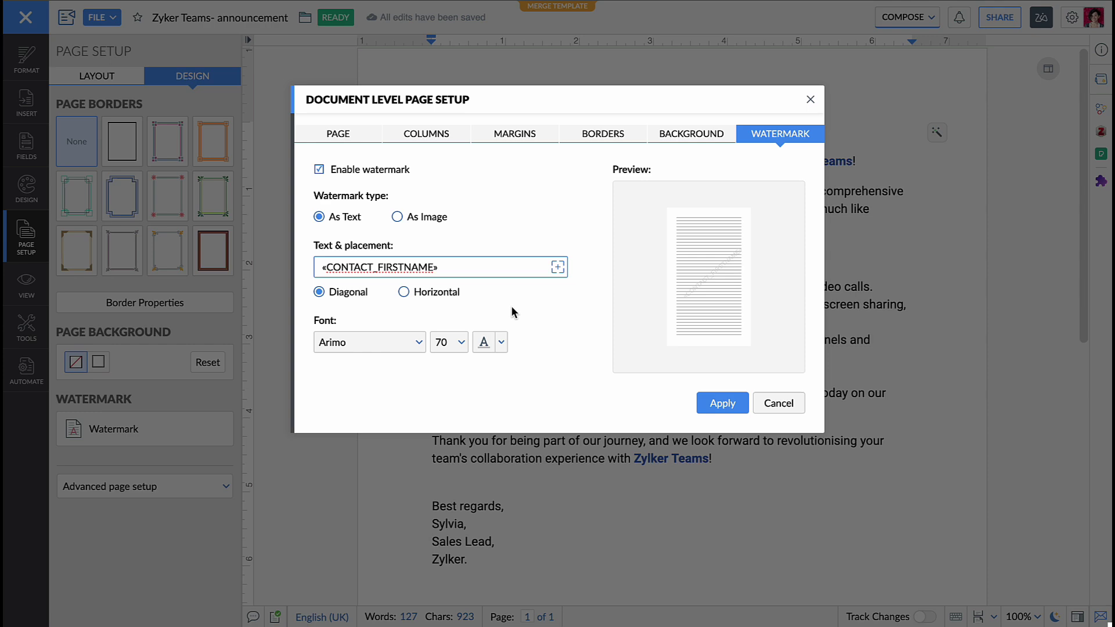
pyautogui.click(447, 342)
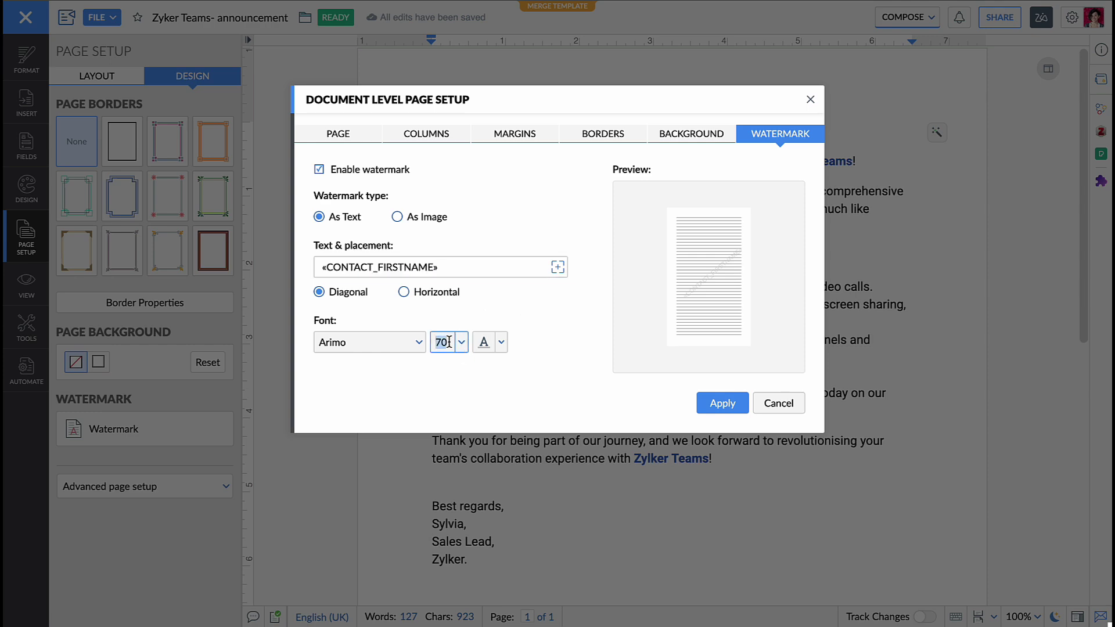
pyautogui.click(486, 324)
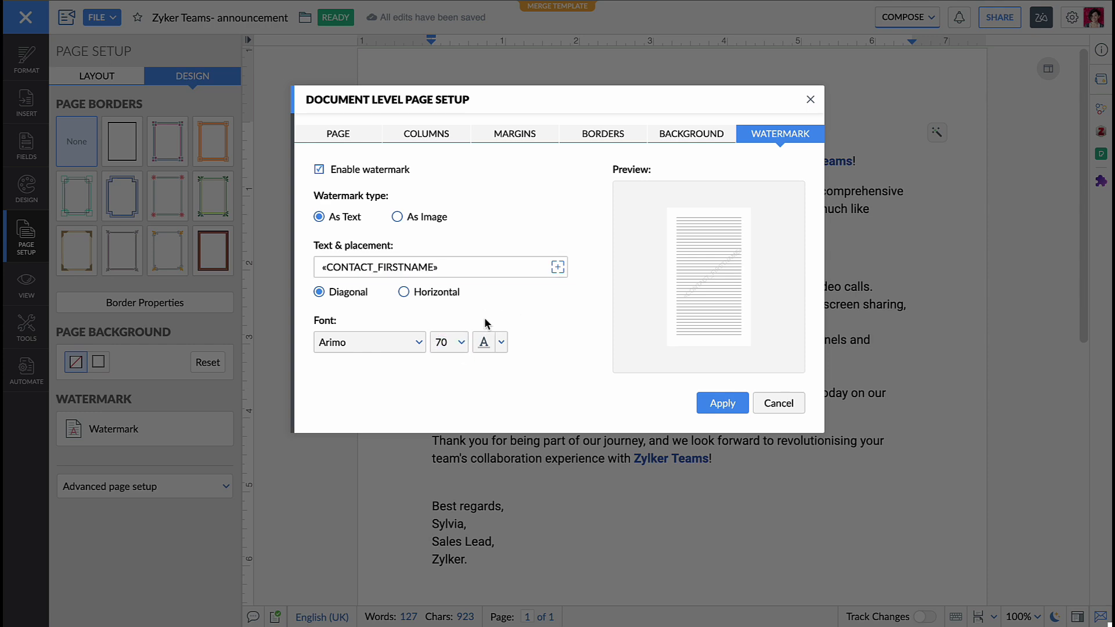
pyautogui.click(716, 401)
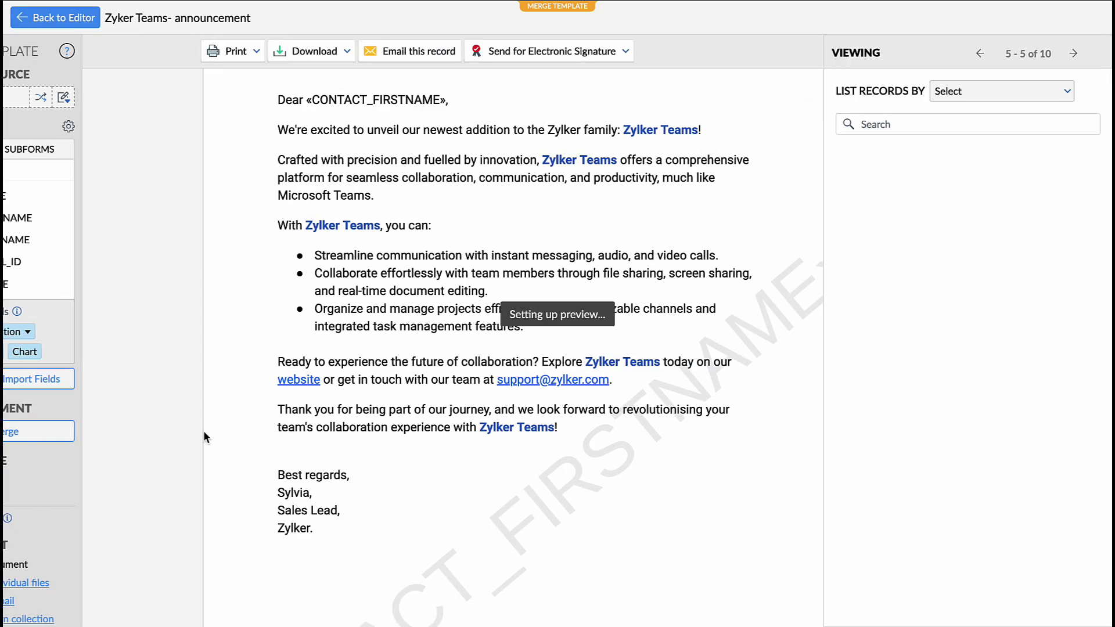
# Check the merge preview's watermark for records 2, 4, 6, 5, 7, 8 and 9
pyautogui.scroll(-1, 530, 335)
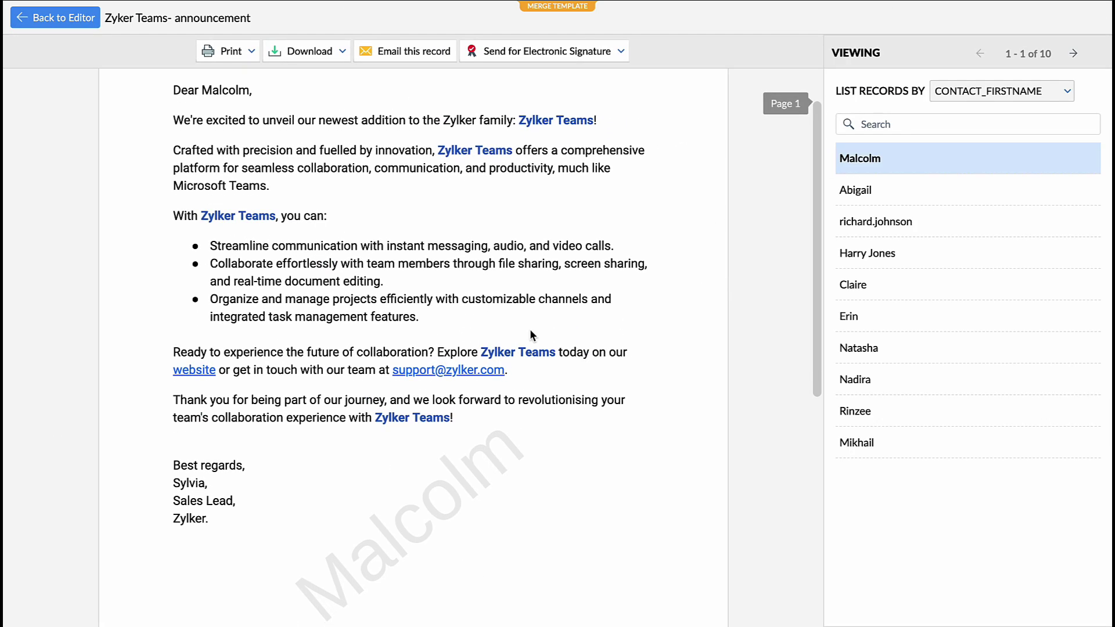
pyautogui.click(968, 196)
pyautogui.click(959, 254)
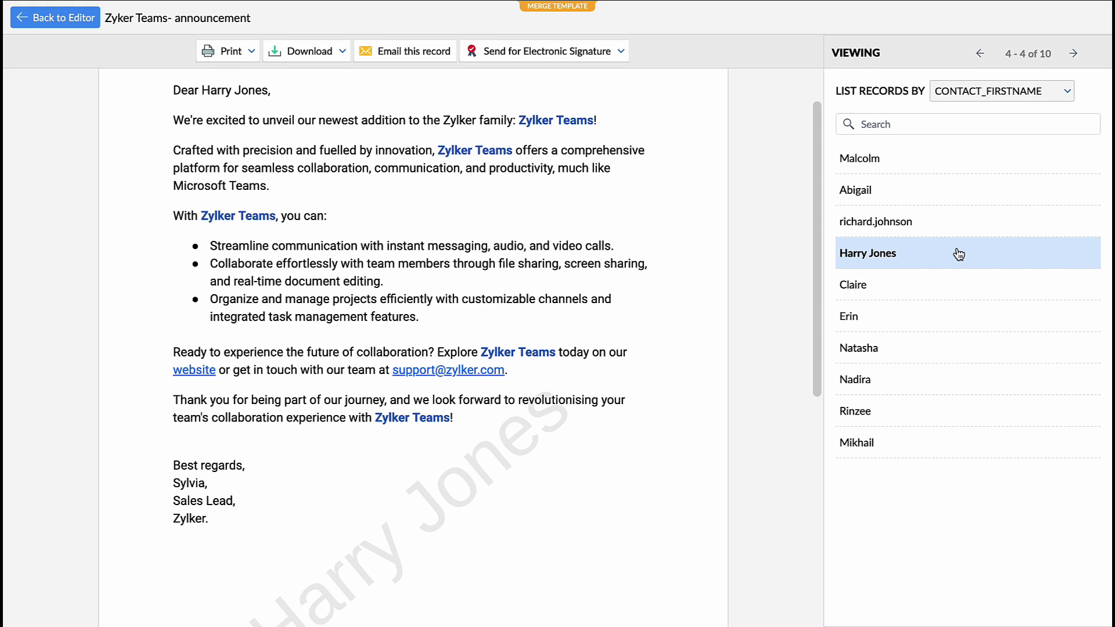
pyautogui.click(930, 309)
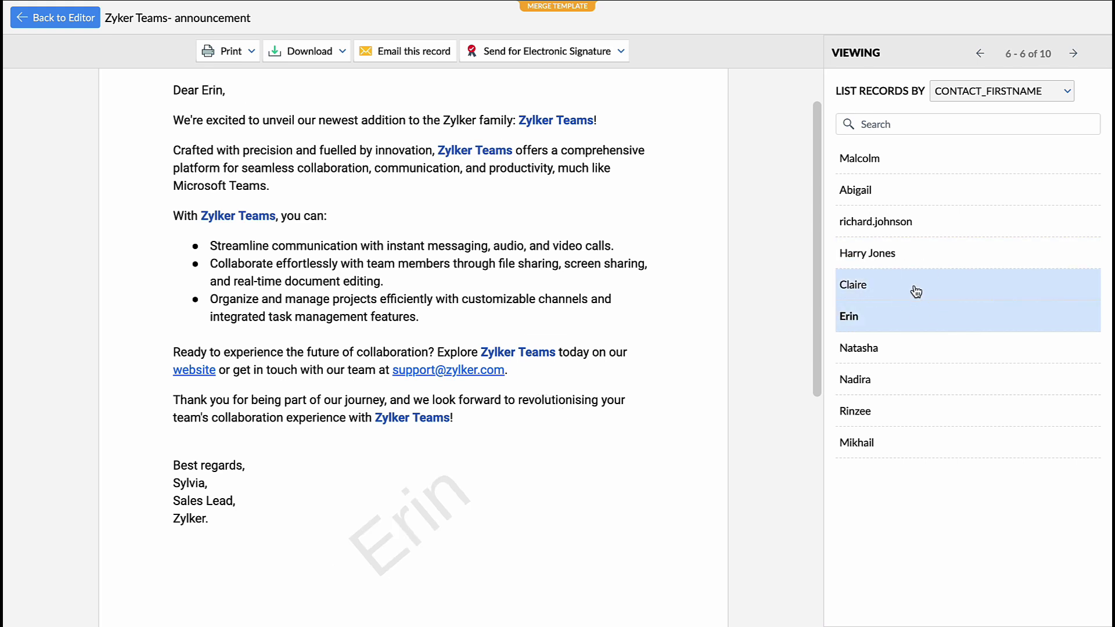
pyautogui.click(916, 290)
pyautogui.click(902, 356)
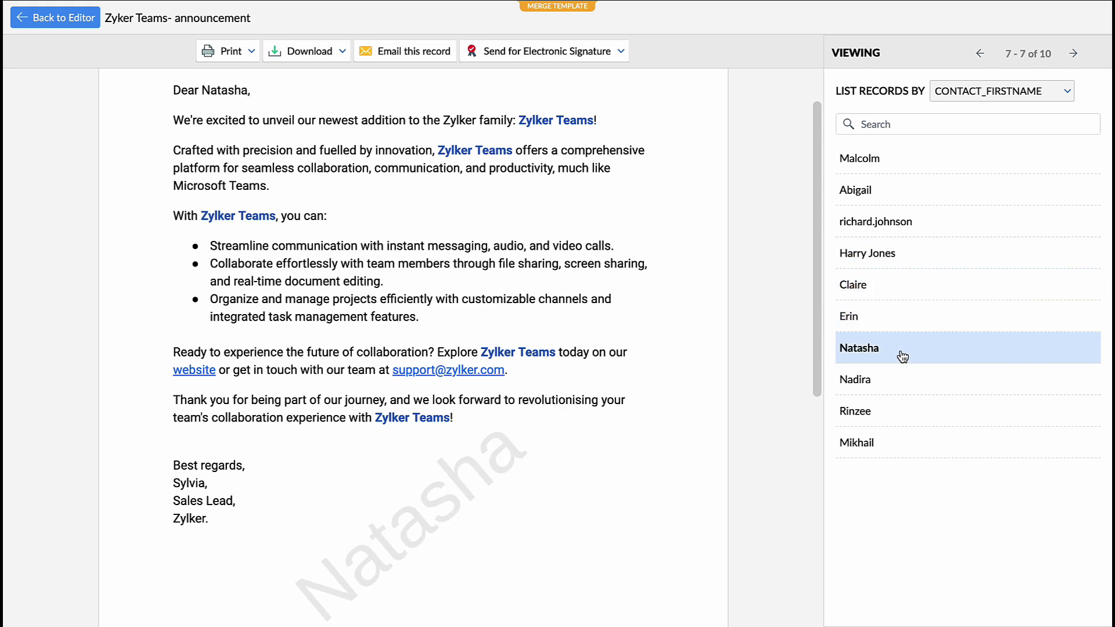
pyautogui.click(901, 376)
pyautogui.click(898, 417)
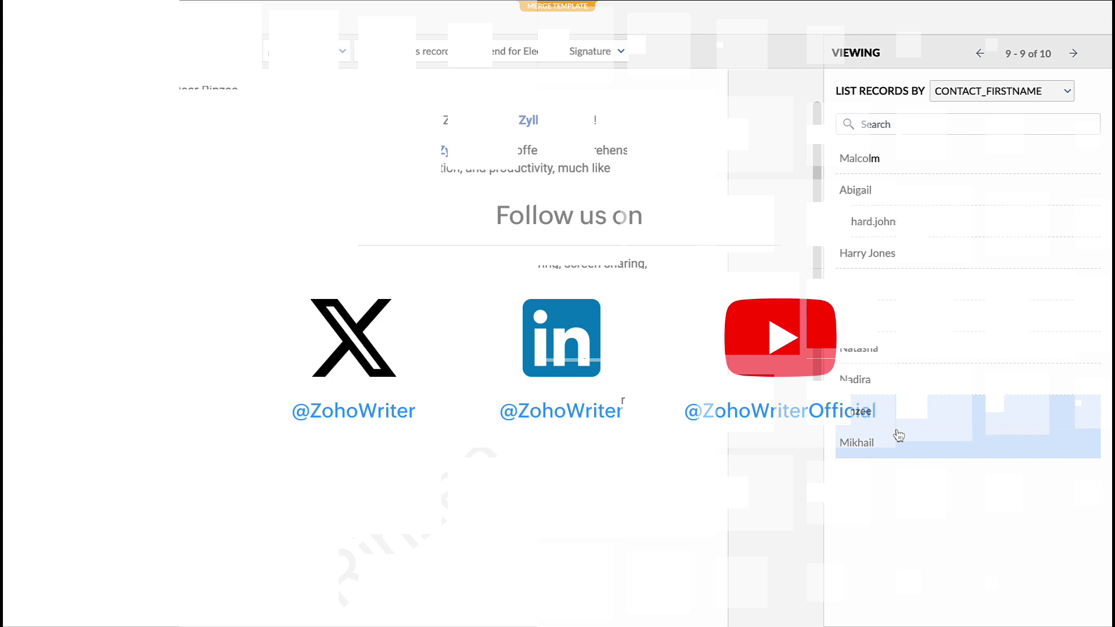